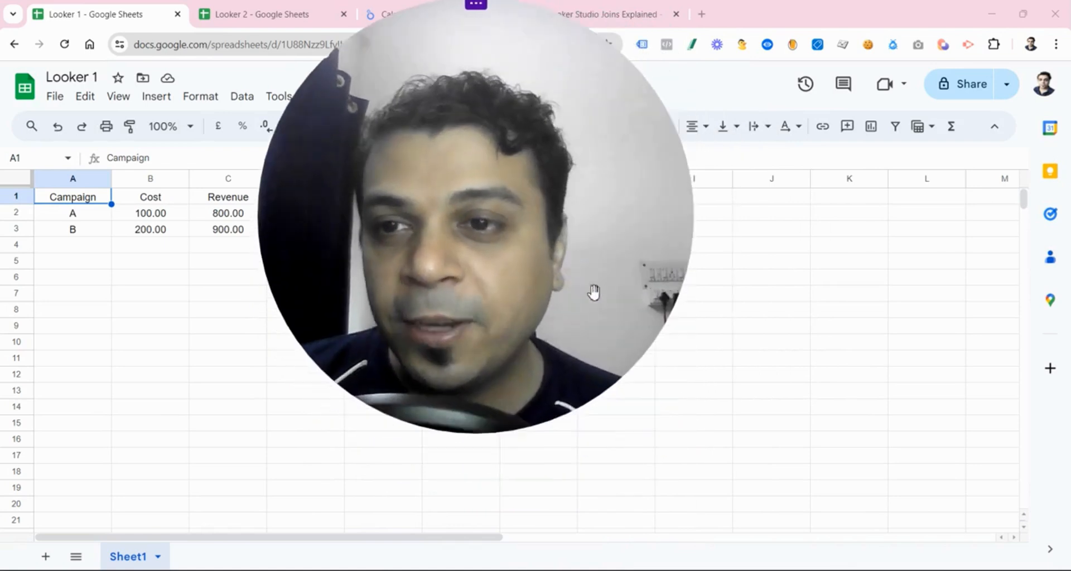
Compare the campaign cost and revenue data in the Looker 1 and Looker 2 spreadsheets.
left_click_drag(519, 194, 779, 214)
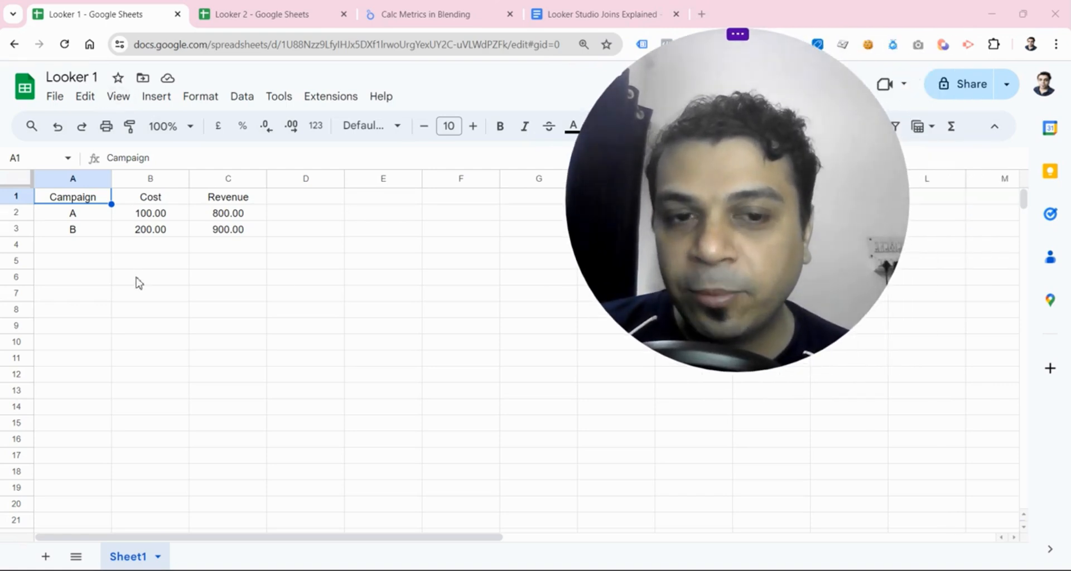
left_click(256, 12)
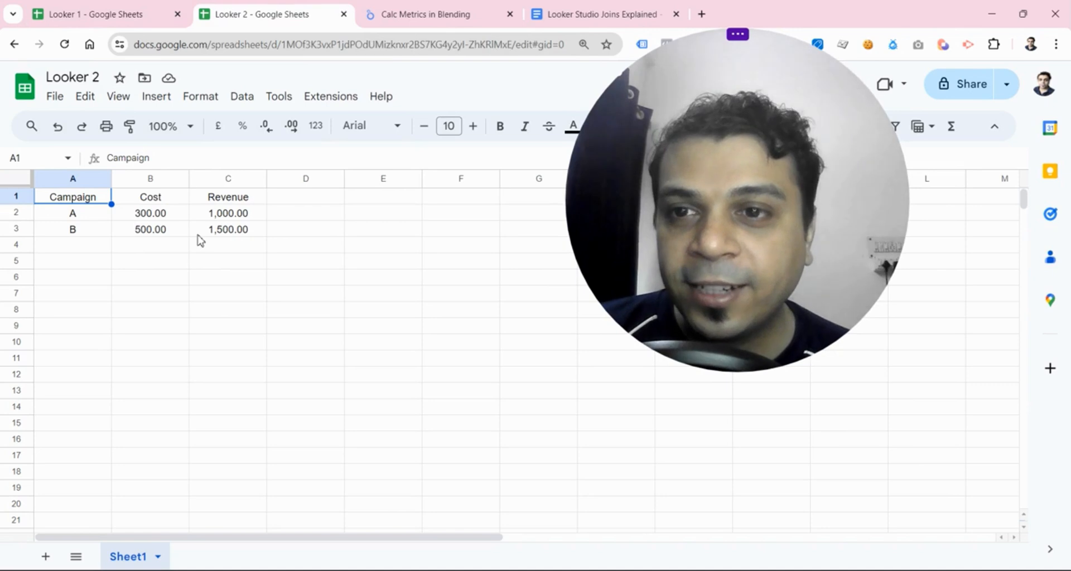
left_click(56, 16)
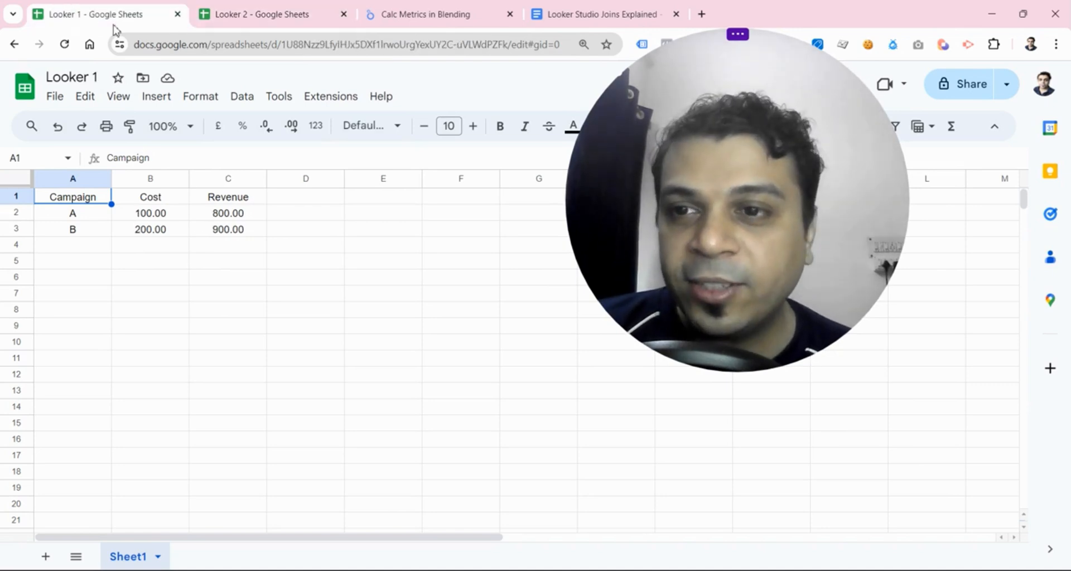
left_click(249, 12)
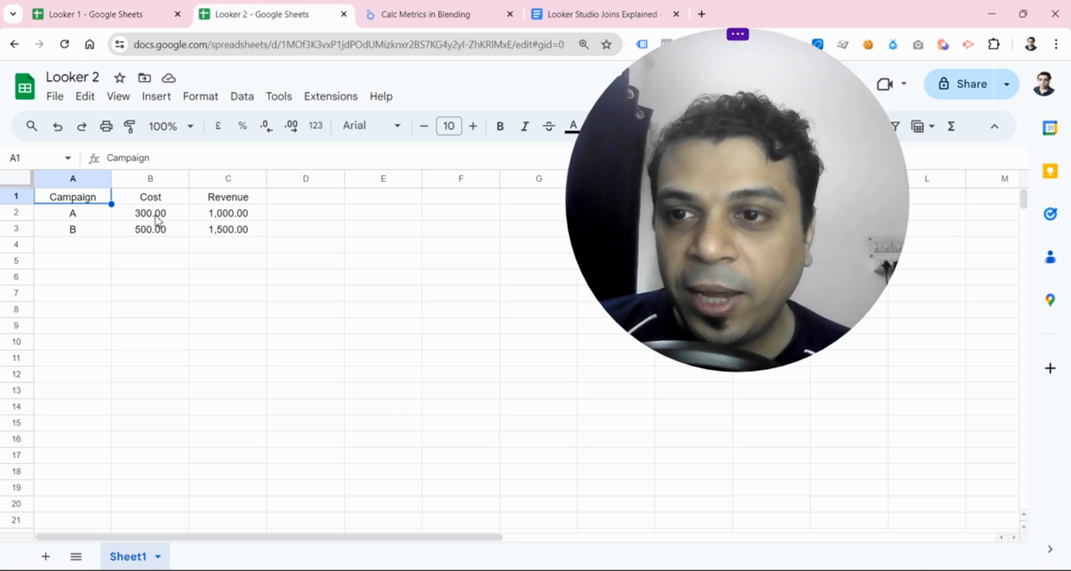
left_click(167, 13)
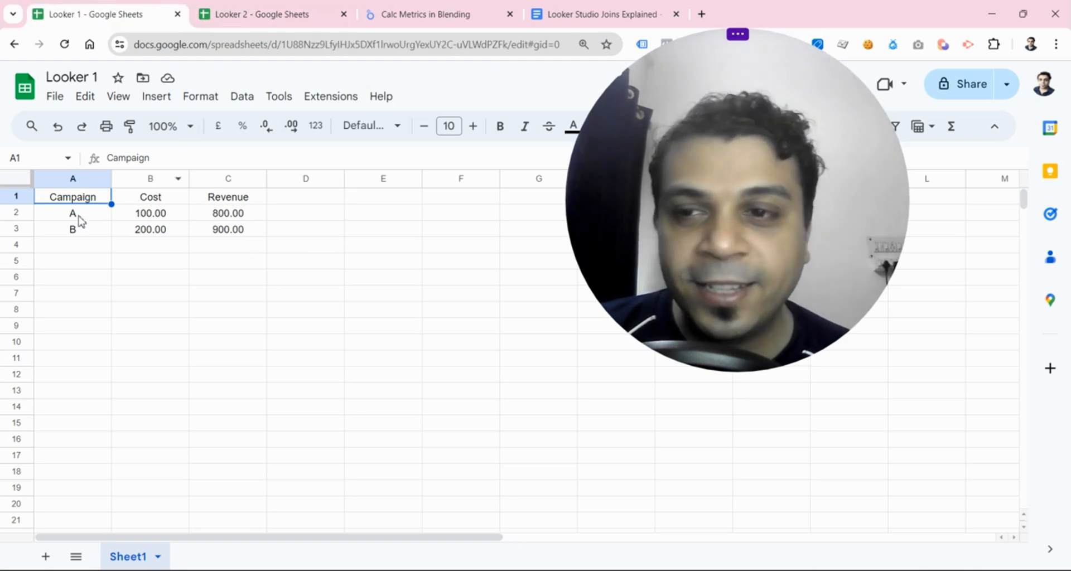
left_click(233, 11)
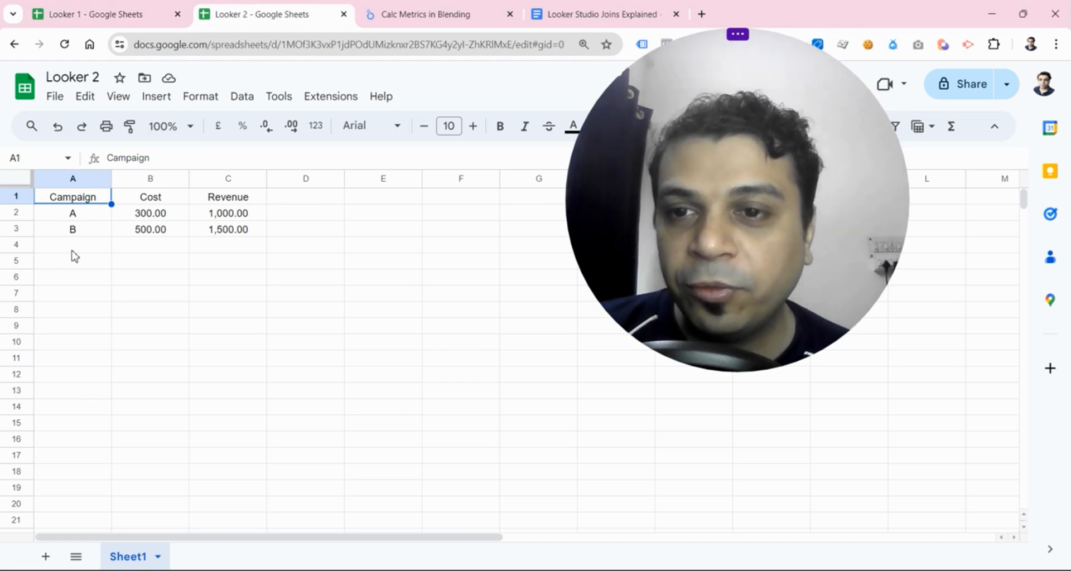
left_click(86, 11)
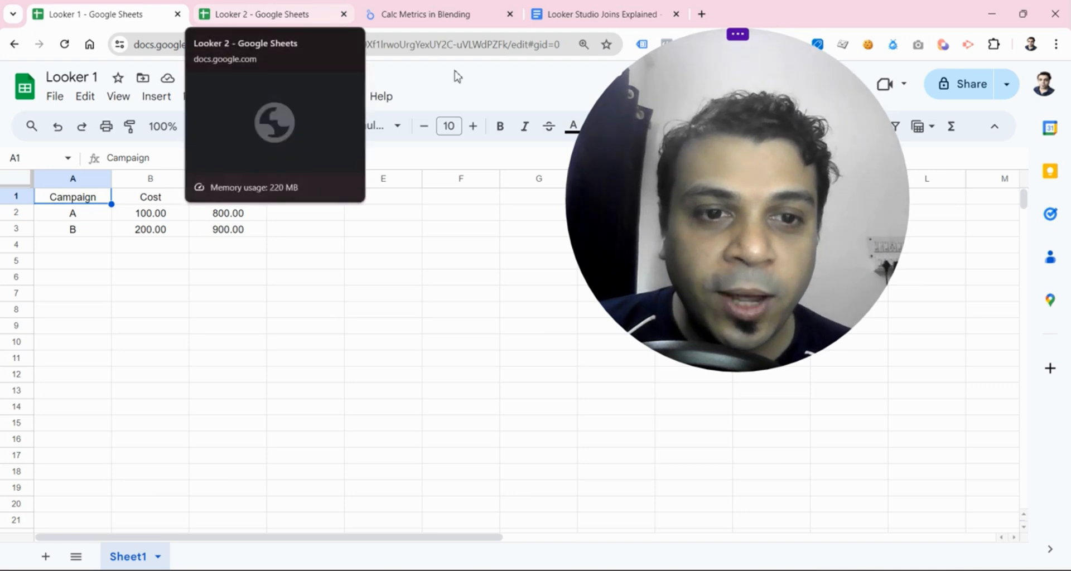
left_click_drag(860, 174, 947, 162)
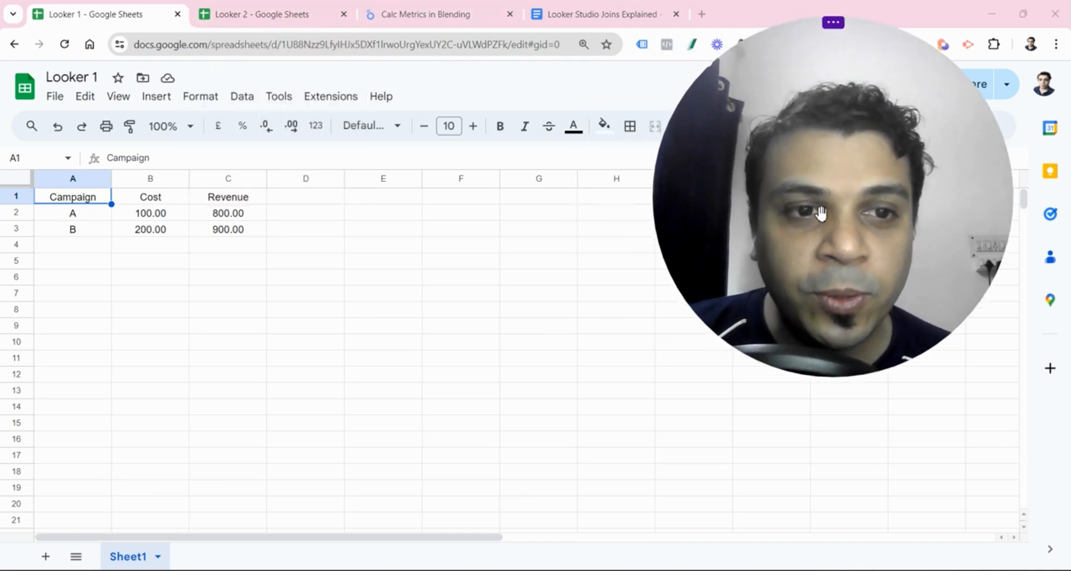
Check the Calc Metrics in Blending report in Looker Studio against its two source spreadsheets, Looker 1 and Looker 2.
left_click(433, 13)
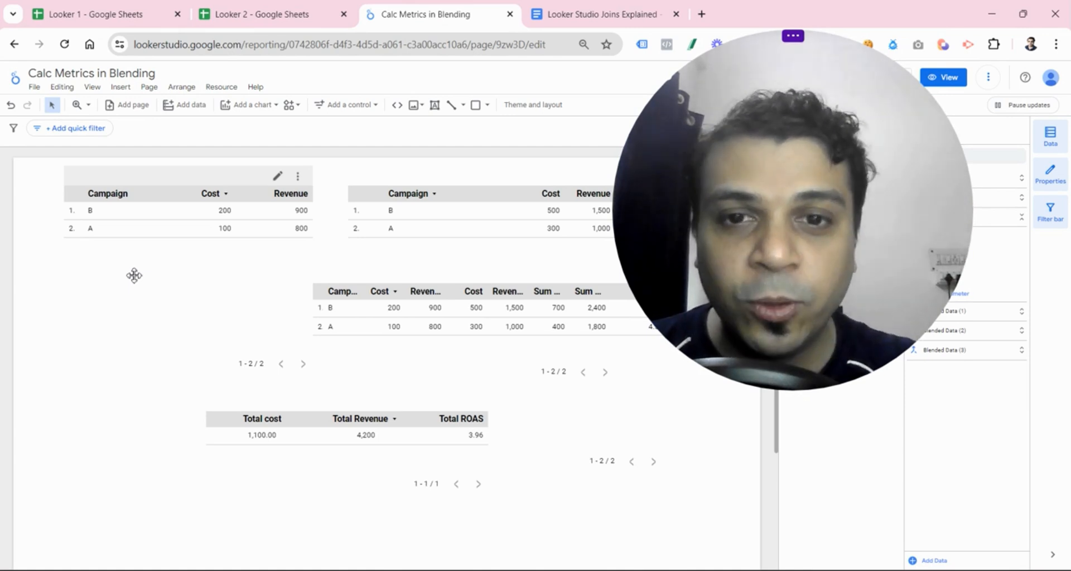
left_click(140, 10)
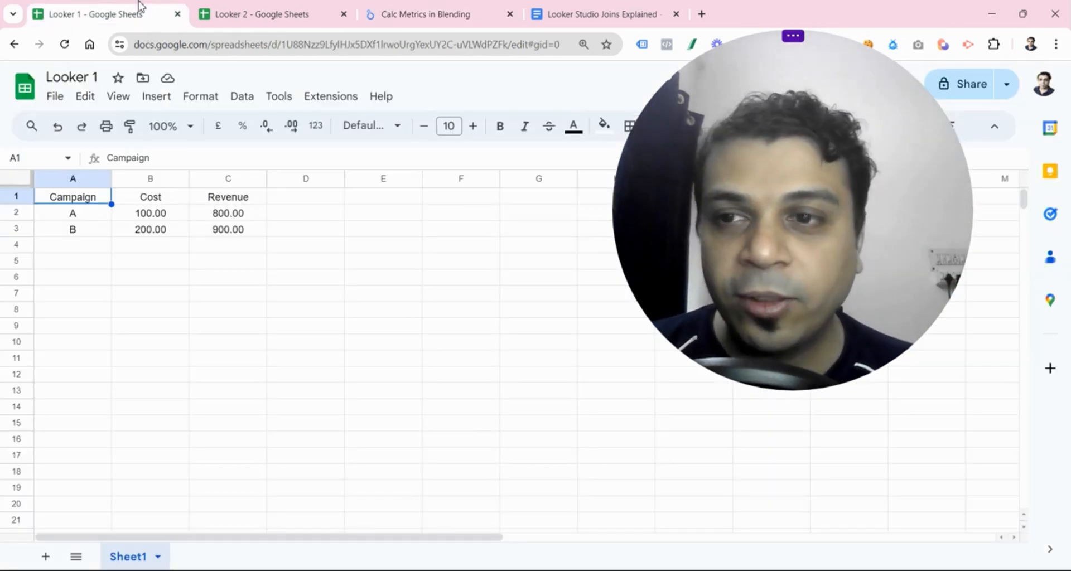
left_click(289, 7)
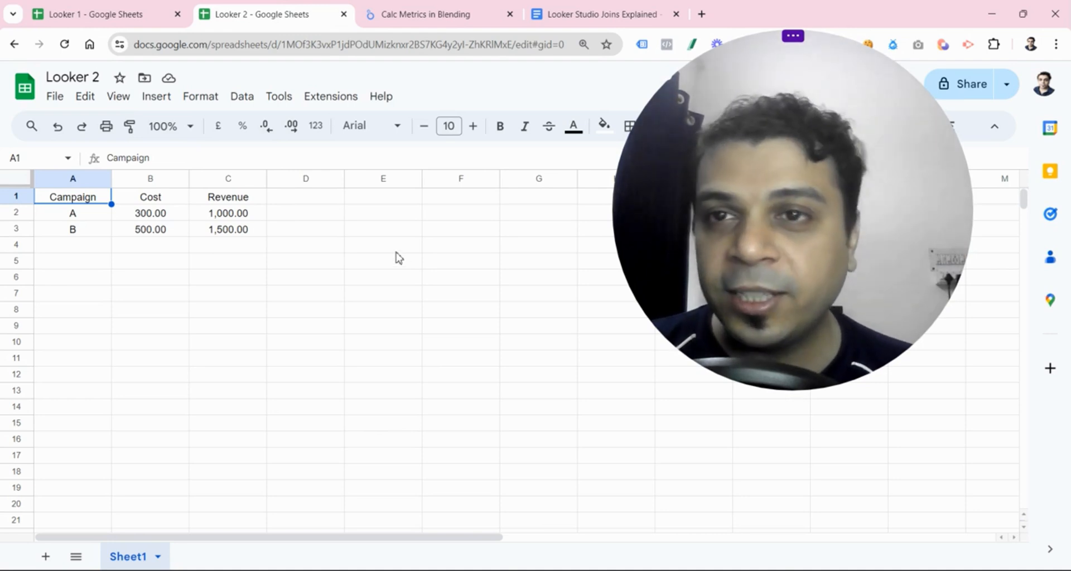
left_click(88, 7)
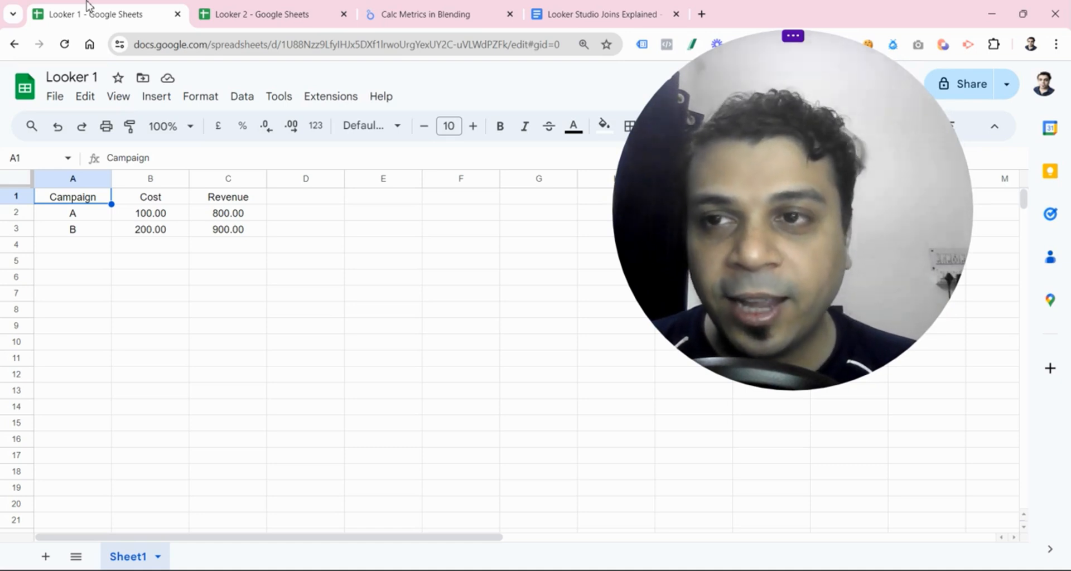
left_click(251, 7)
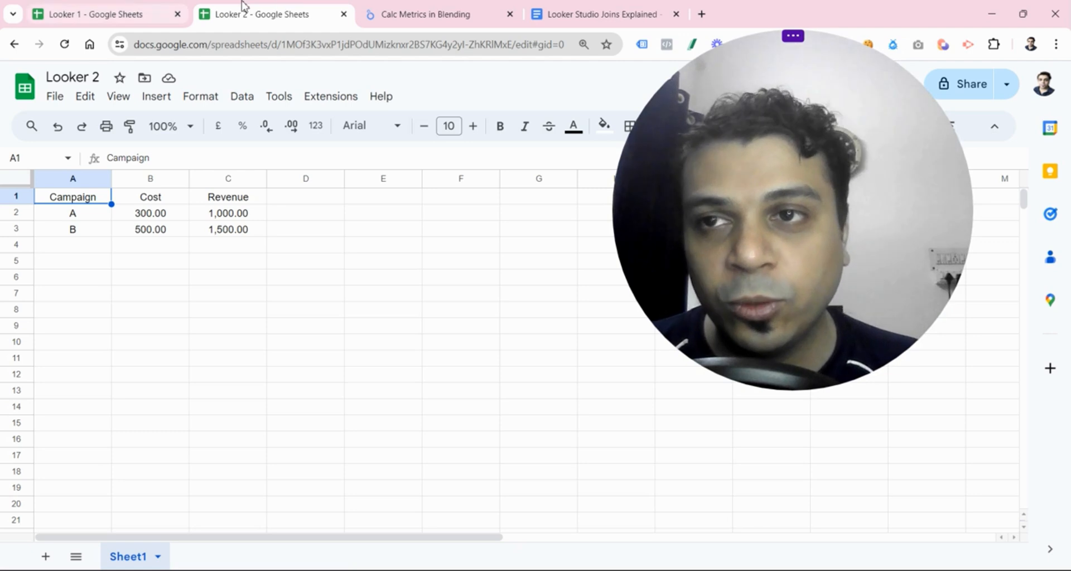
left_click(142, 10)
Switch to the Calc Metrics in Blending report and show the chart setup of the table based on Looker 1.
left_click(419, 14)
mouse_move(259, 224)
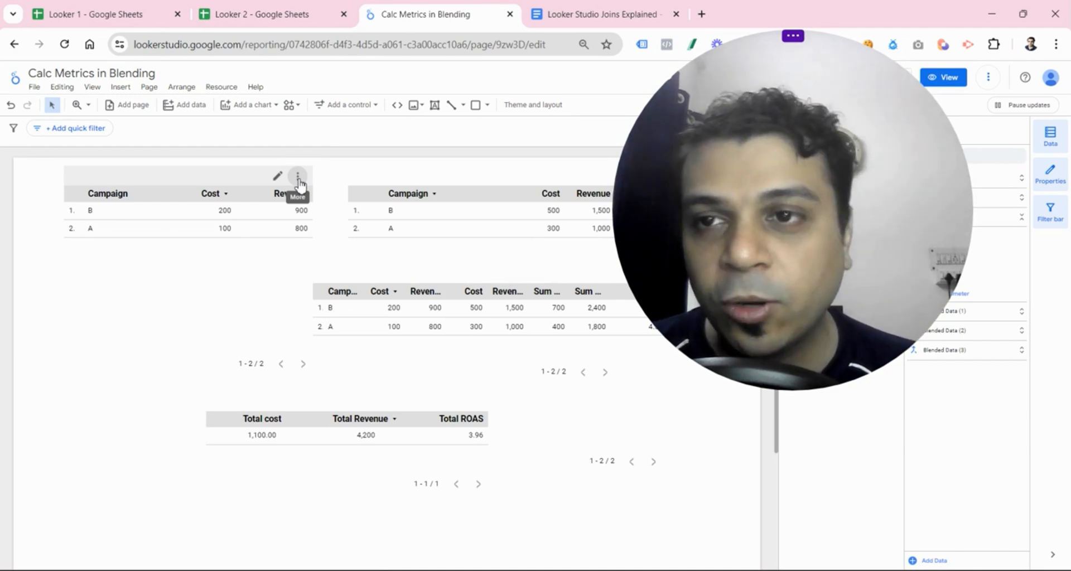
left_click_drag(805, 217, 905, 336)
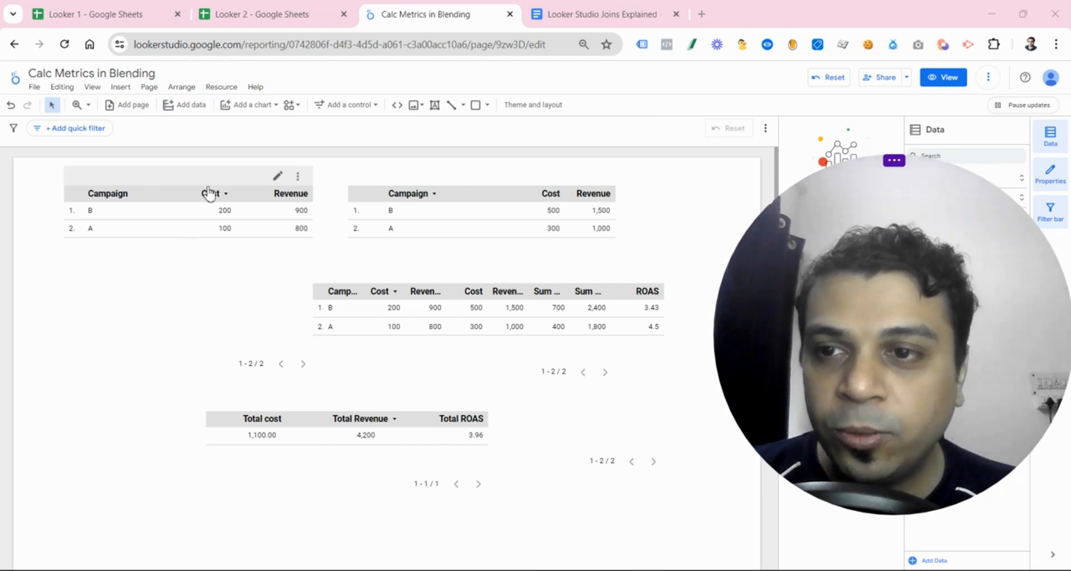
left_click_drag(844, 267, 558, 315)
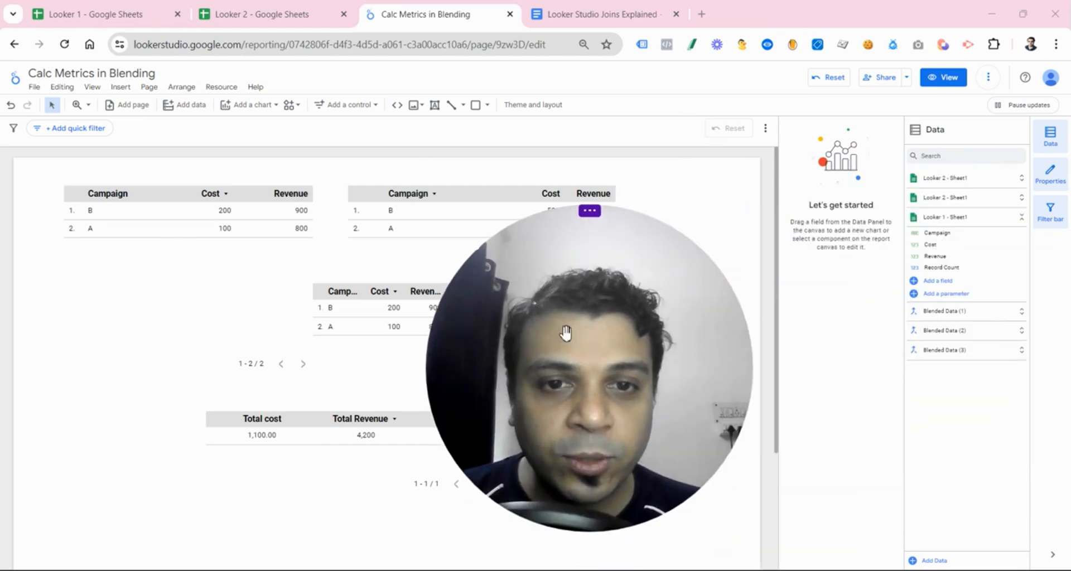
left_click(314, 194)
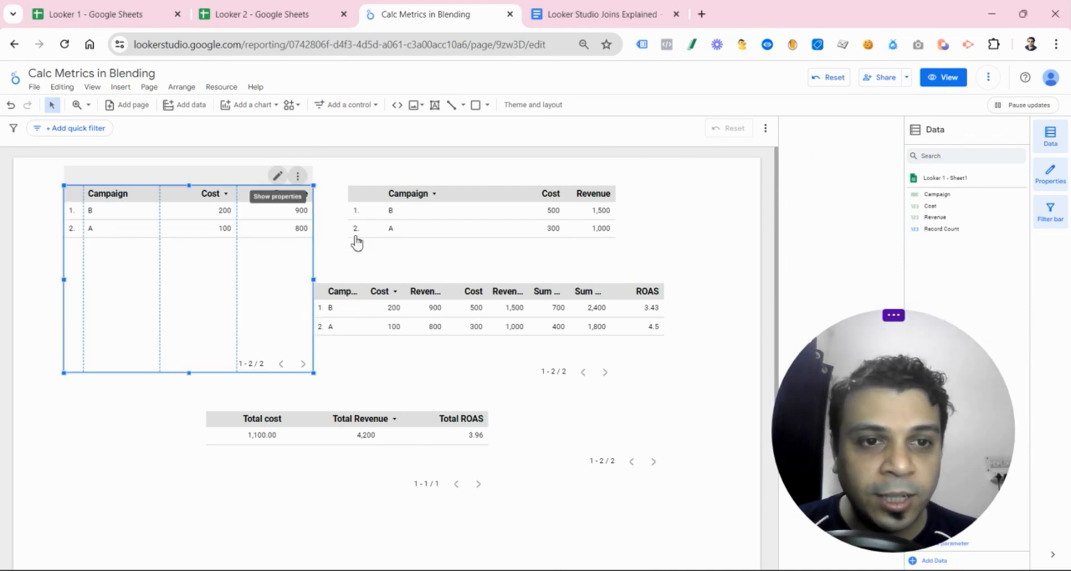
left_click(276, 177)
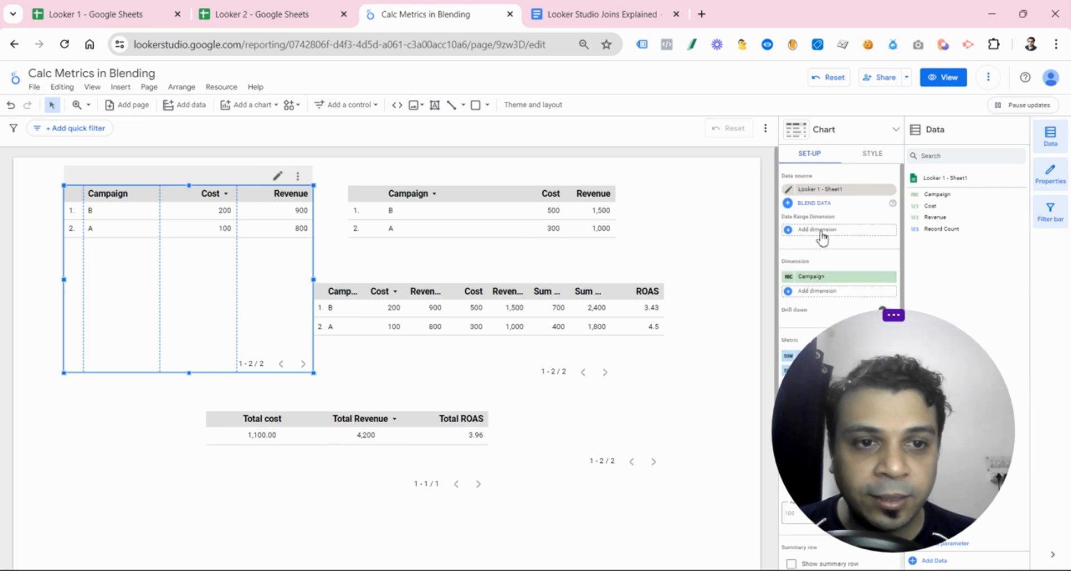
Examine the field types, default aggregations and Cost field options of the Looker 1 - Sheet1 data source, and close its editor.
left_click(788, 189)
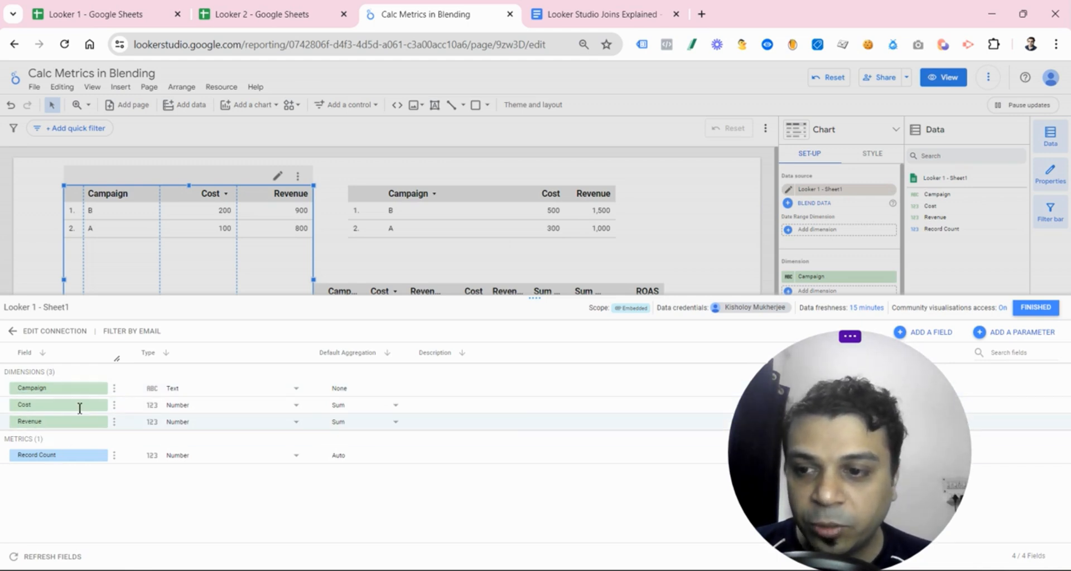
left_click(114, 405)
left_click(63, 473)
left_click_drag(798, 467, 844, 452)
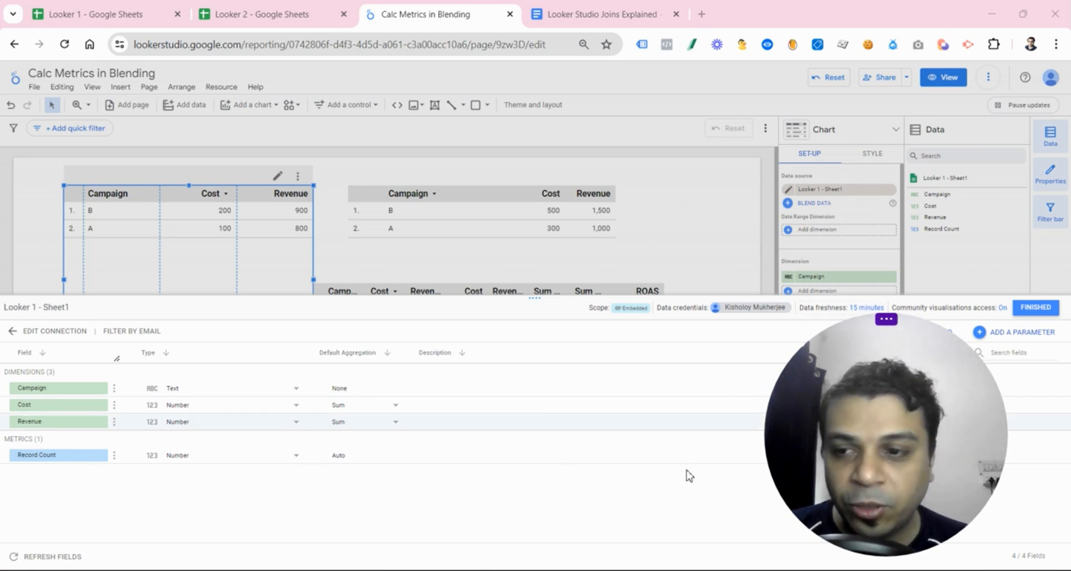
left_click_drag(922, 456, 760, 195)
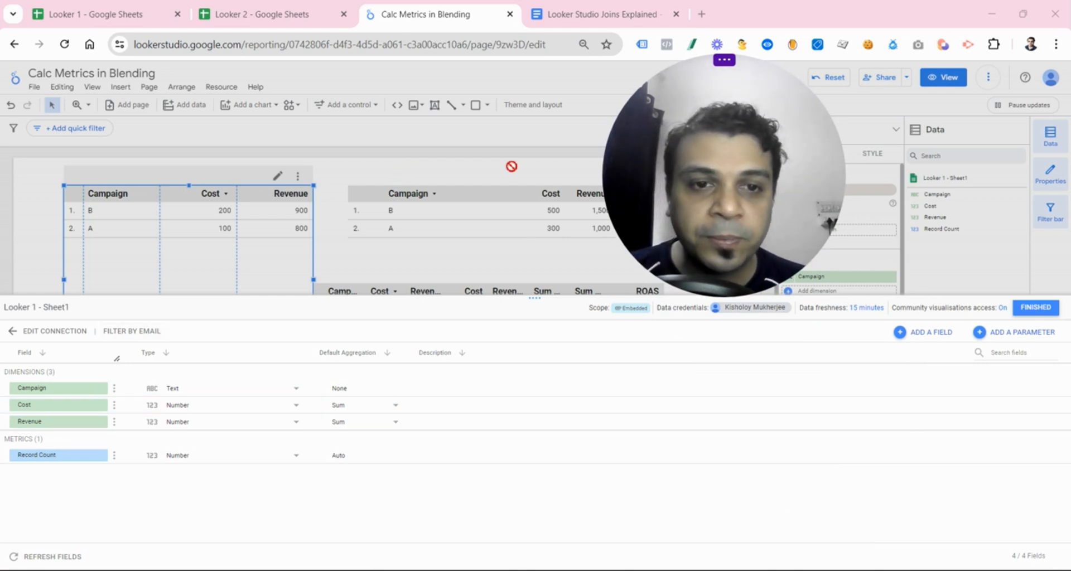
left_click_drag(1024, 349, 927, 211)
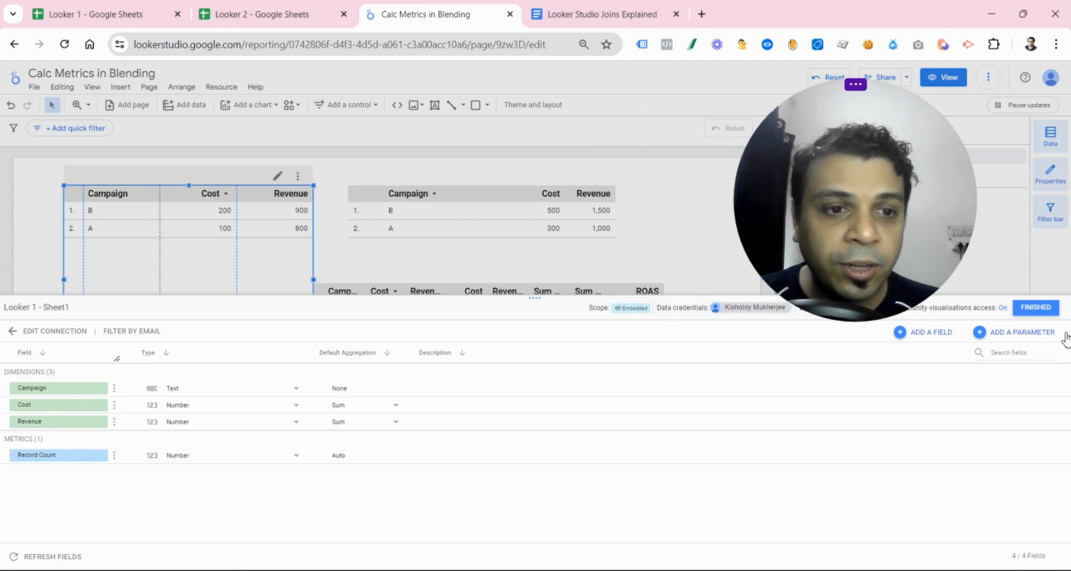
left_click_drag(888, 223, 951, 314)
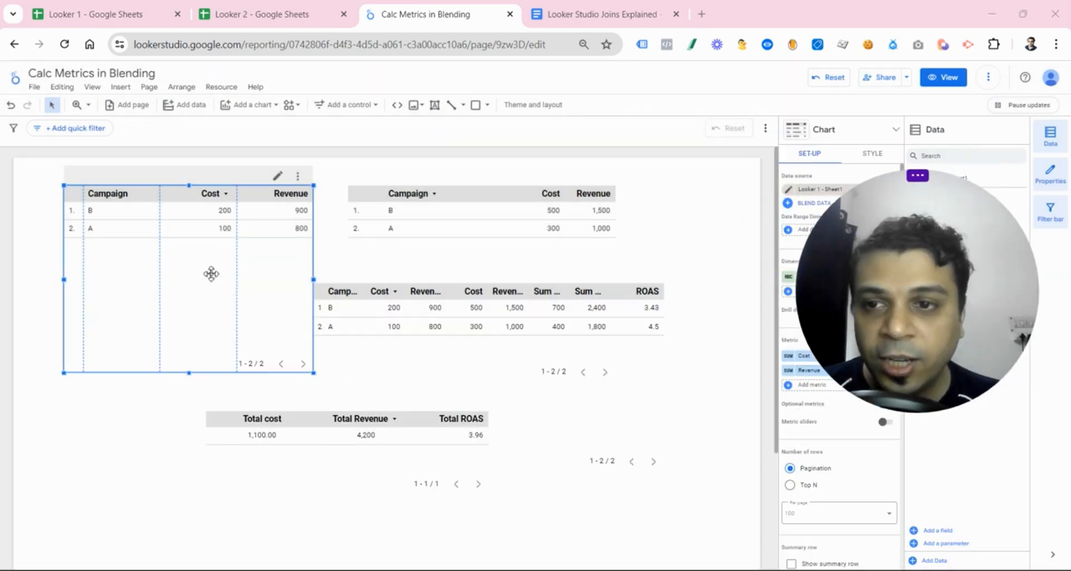
Compare the Looker 1 spreadsheet with the corresponding table in the Looker Studio report, and deselect the table.
left_click(73, 14)
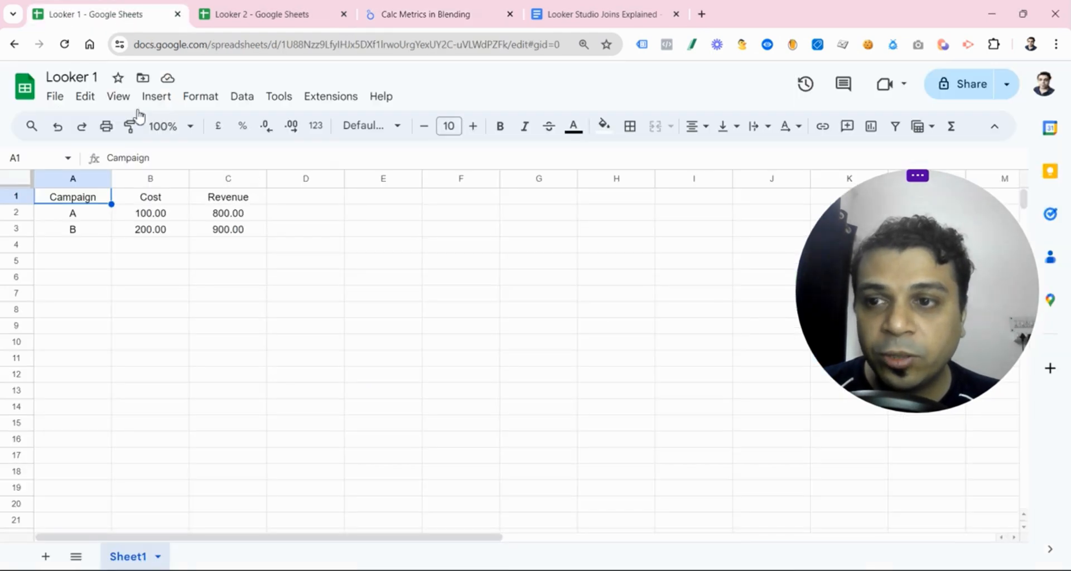
left_click(435, 14)
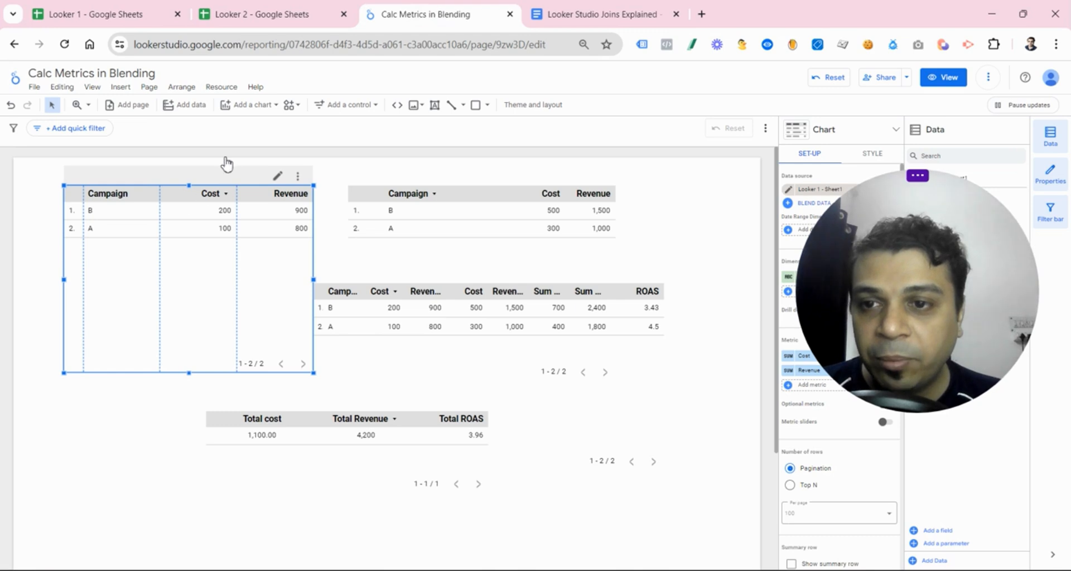
left_click(133, 12)
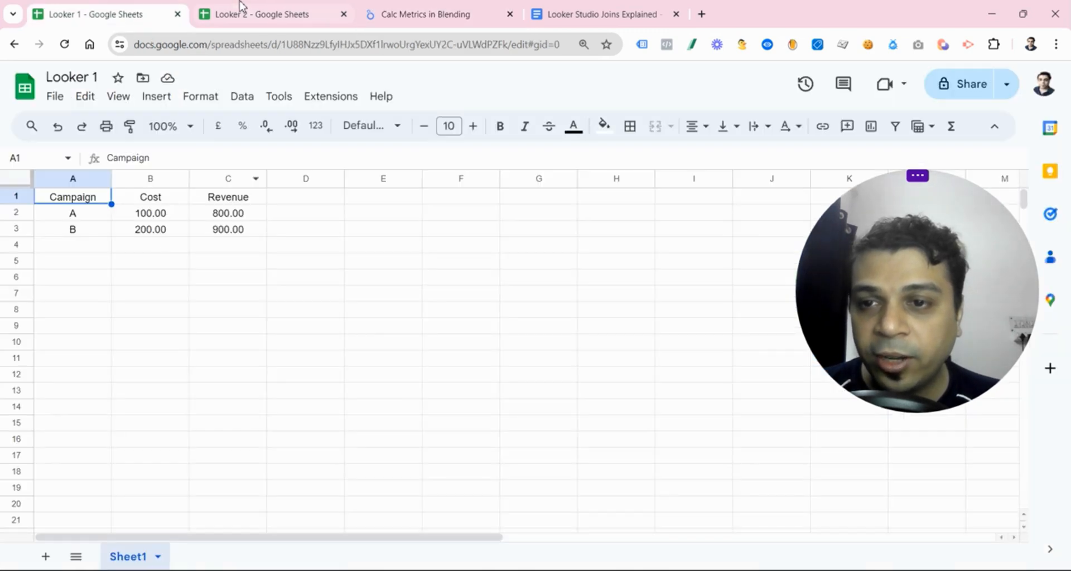
left_click(418, 12)
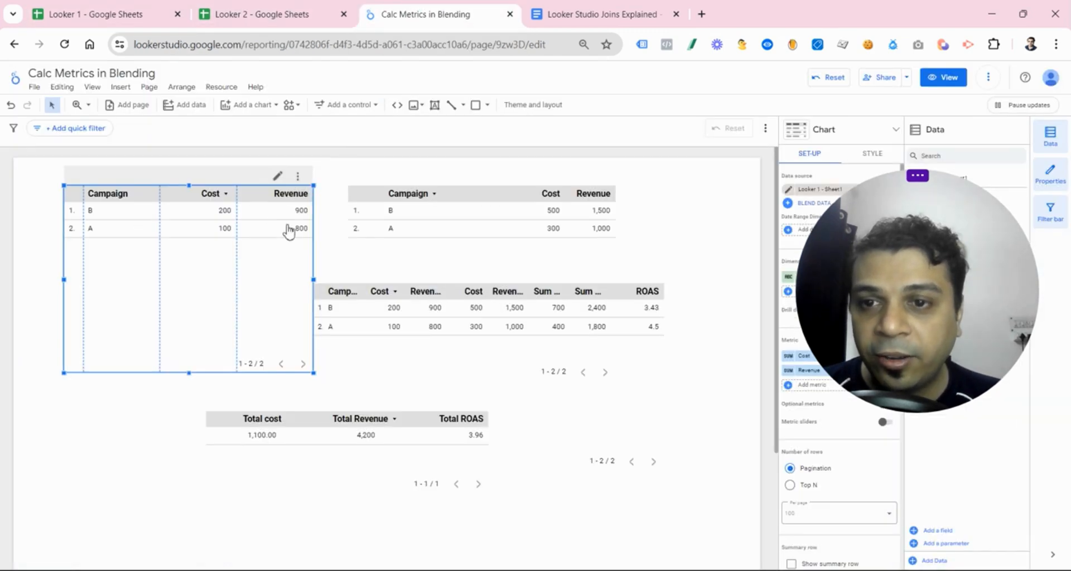
left_click(138, 450)
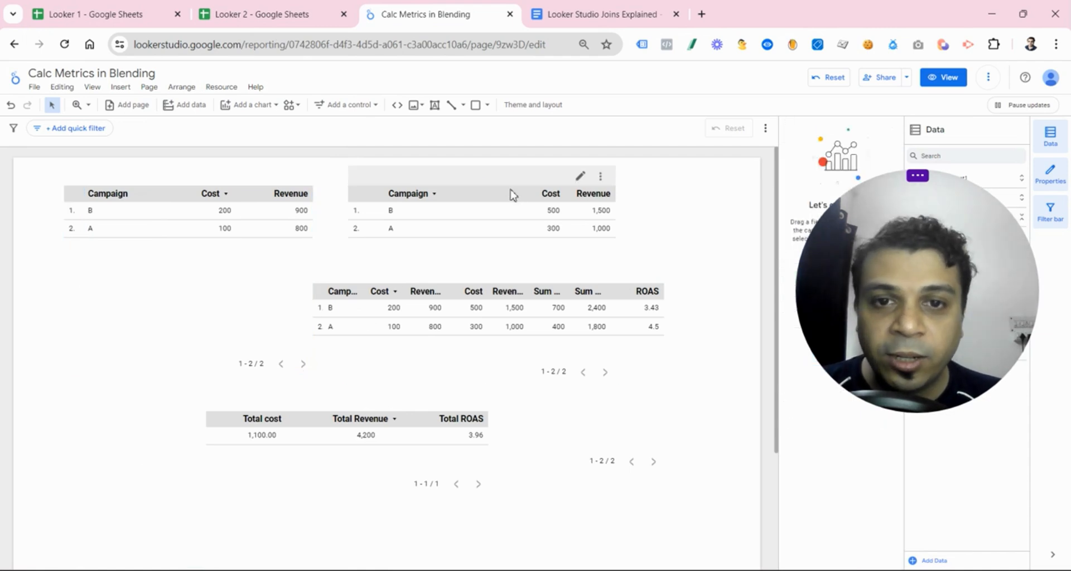
Examine the Looker 2 - Sheet1 data source fields behind the second campaign table, and close the data source editor.
left_click(510, 192)
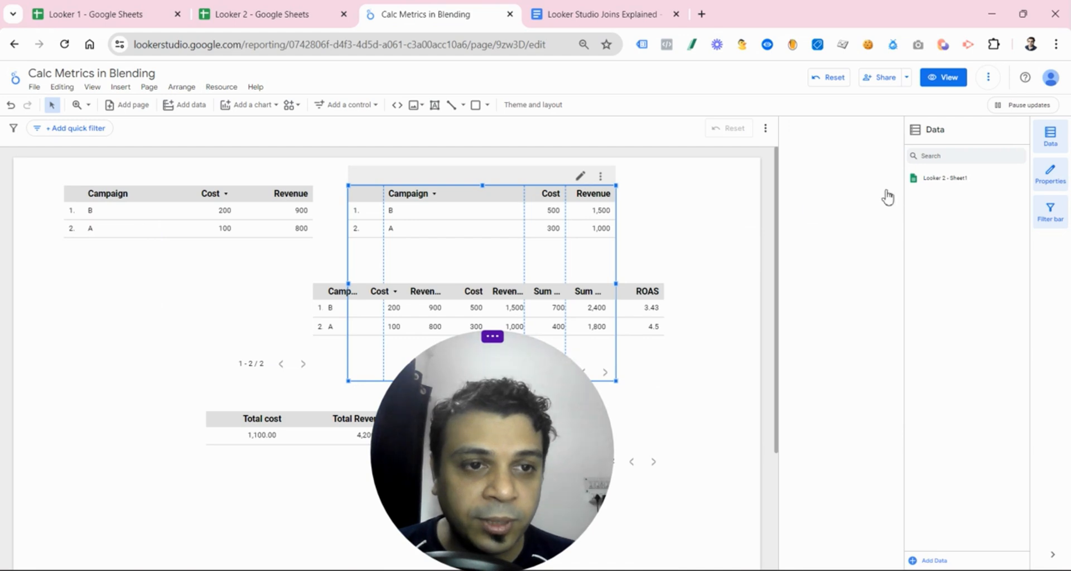
left_click(528, 194)
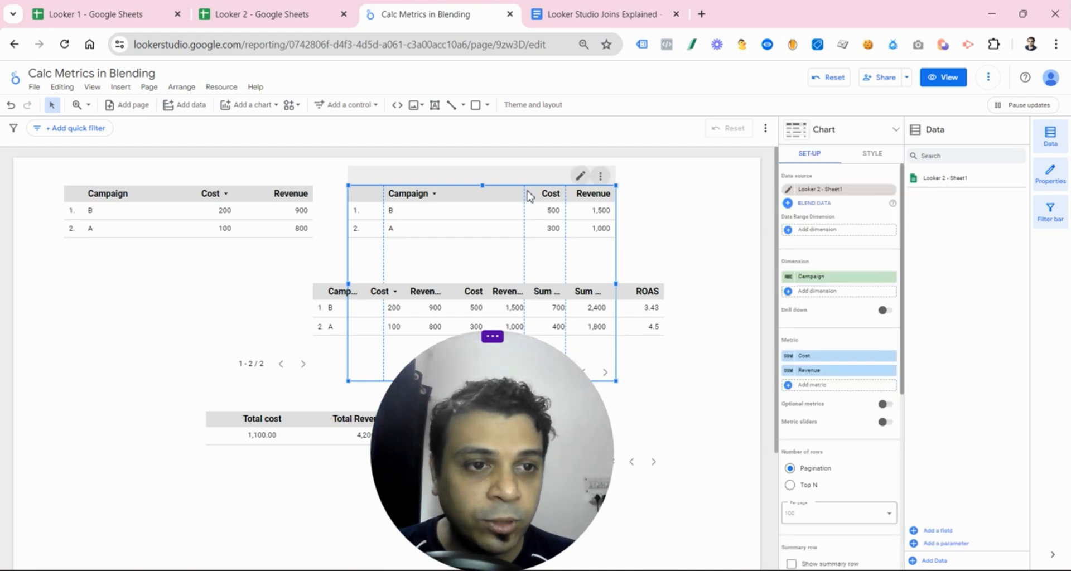
left_click(788, 193)
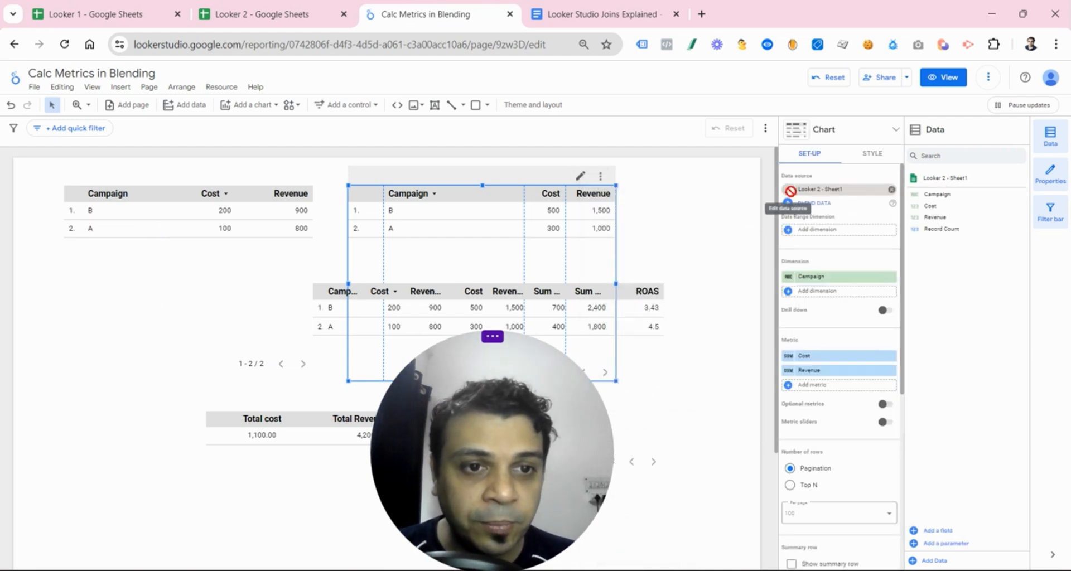
left_click(788, 191)
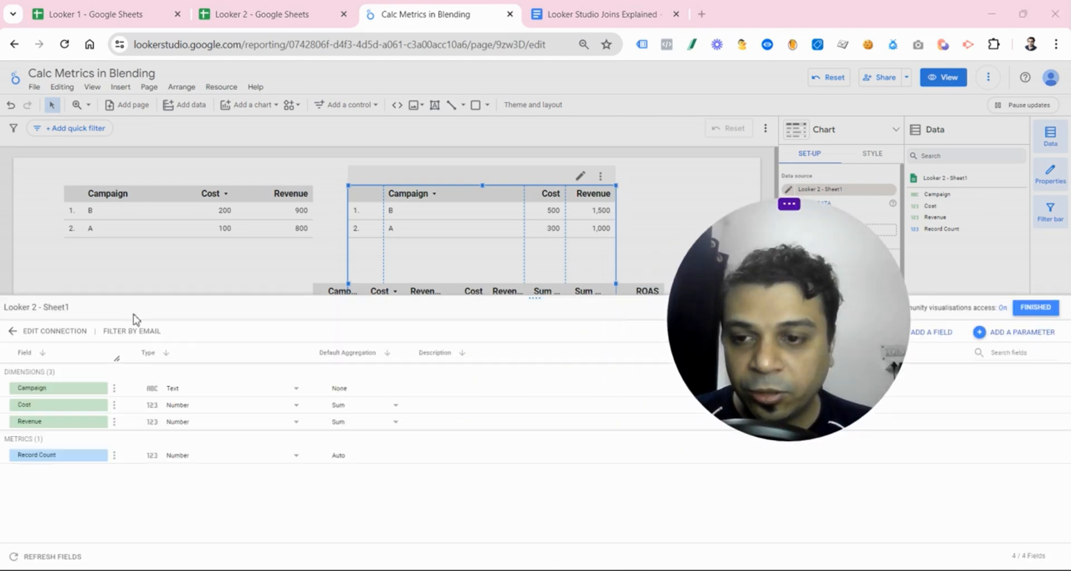
left_click(1034, 308)
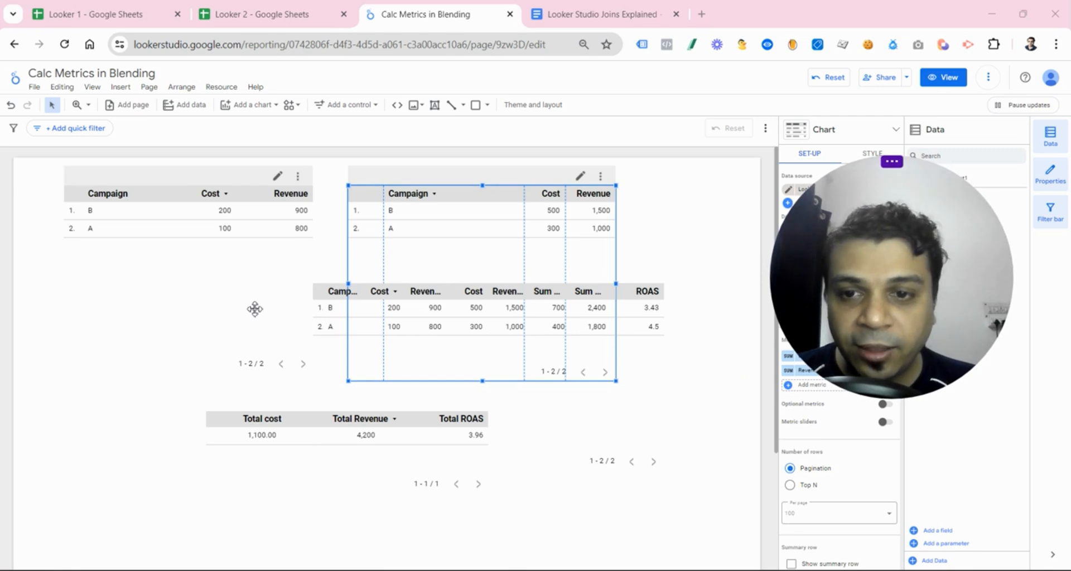
Widen the blended campaign table on both sides and enlarge its Sum of Revenue column.
left_click(257, 309)
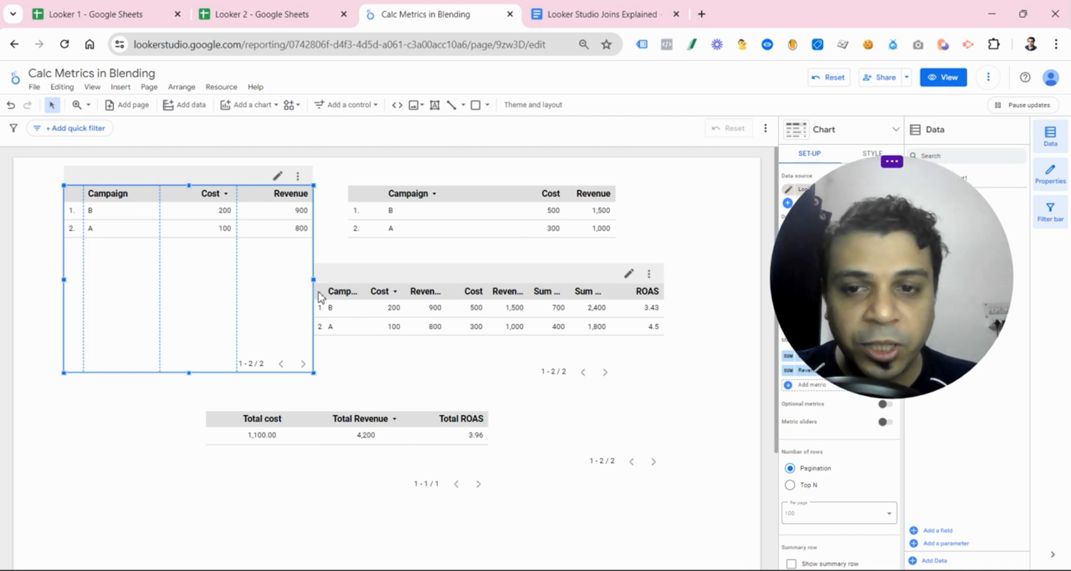
left_click(355, 276)
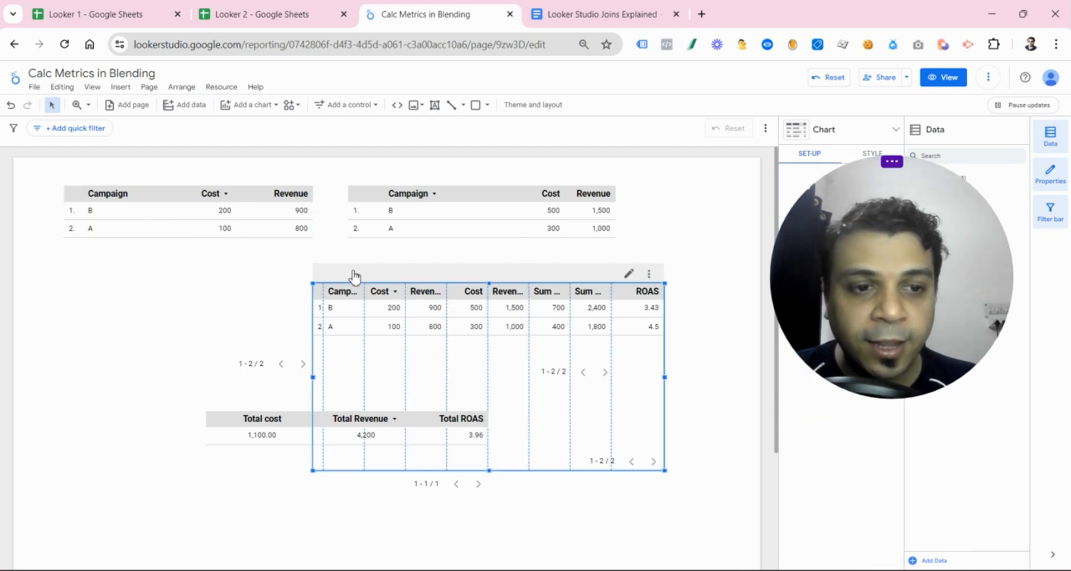
left_click_drag(856, 265, 223, 202)
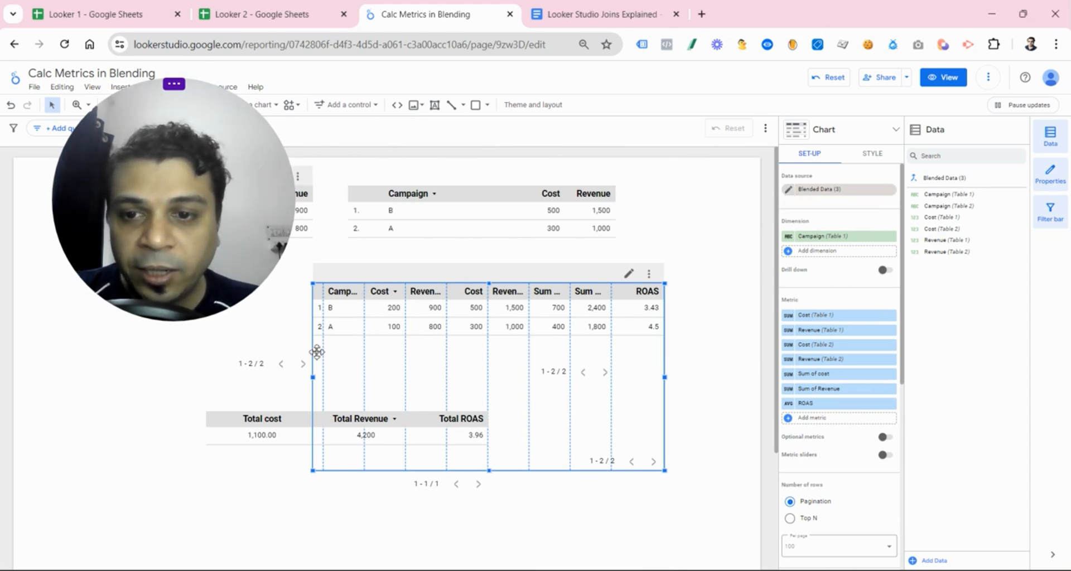
left_click_drag(313, 378, 294, 378)
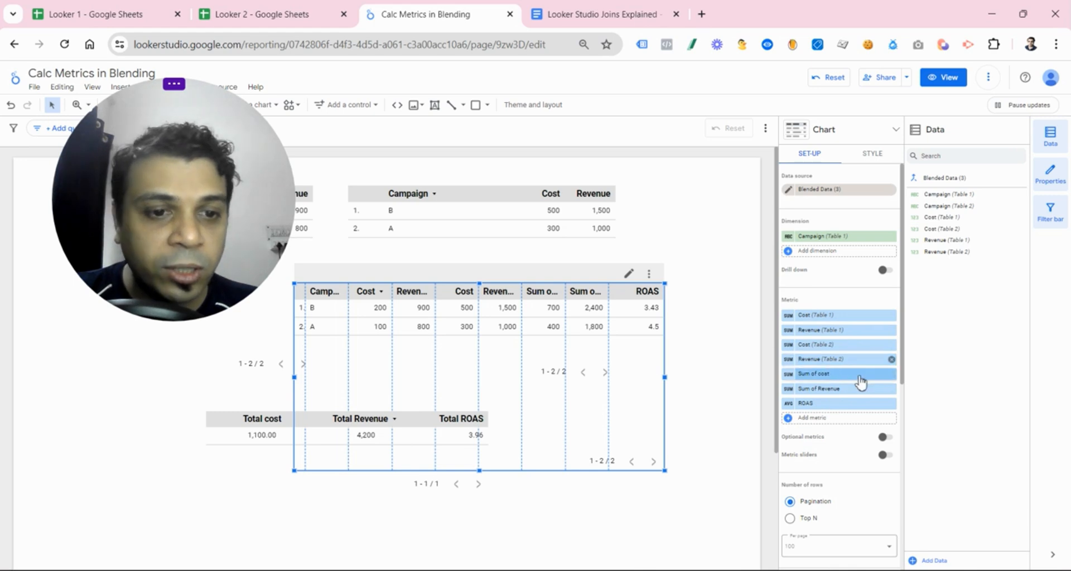
left_click_drag(188, 229, 168, 424)
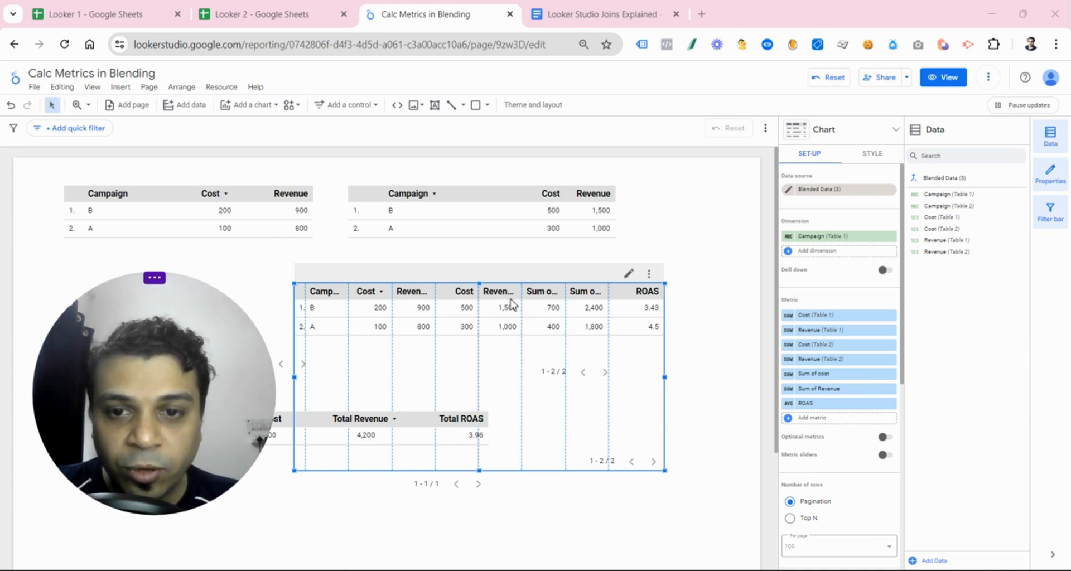
left_click_drag(674, 379, 742, 378)
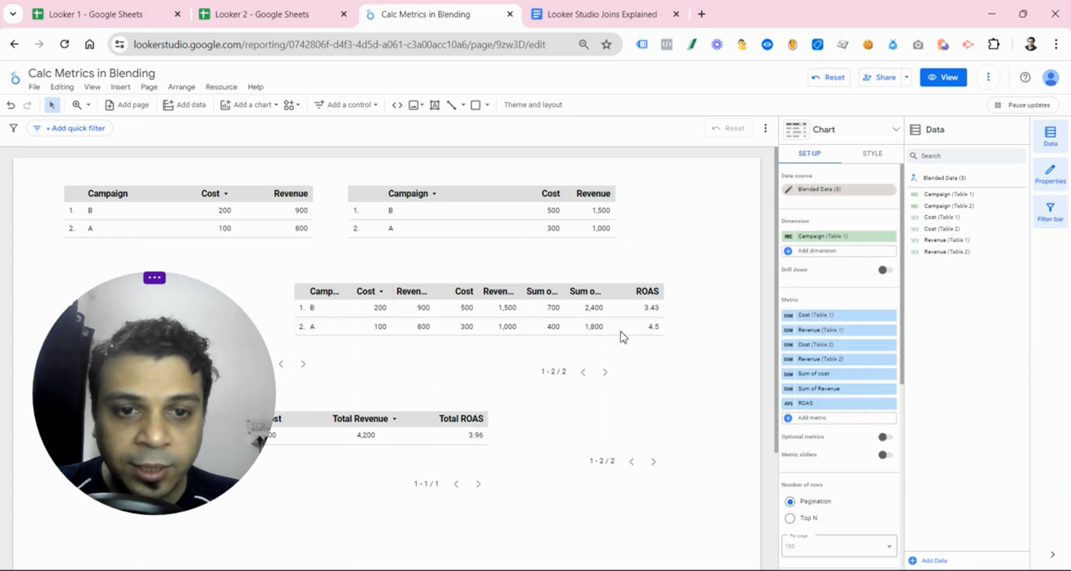
left_click(613, 368)
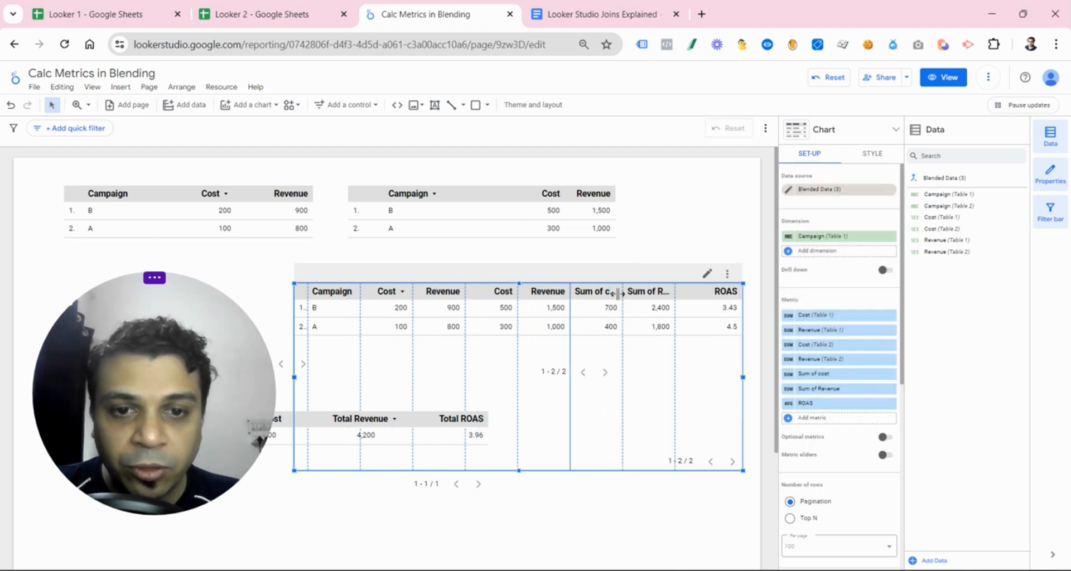
left_click_drag(623, 295, 684, 294)
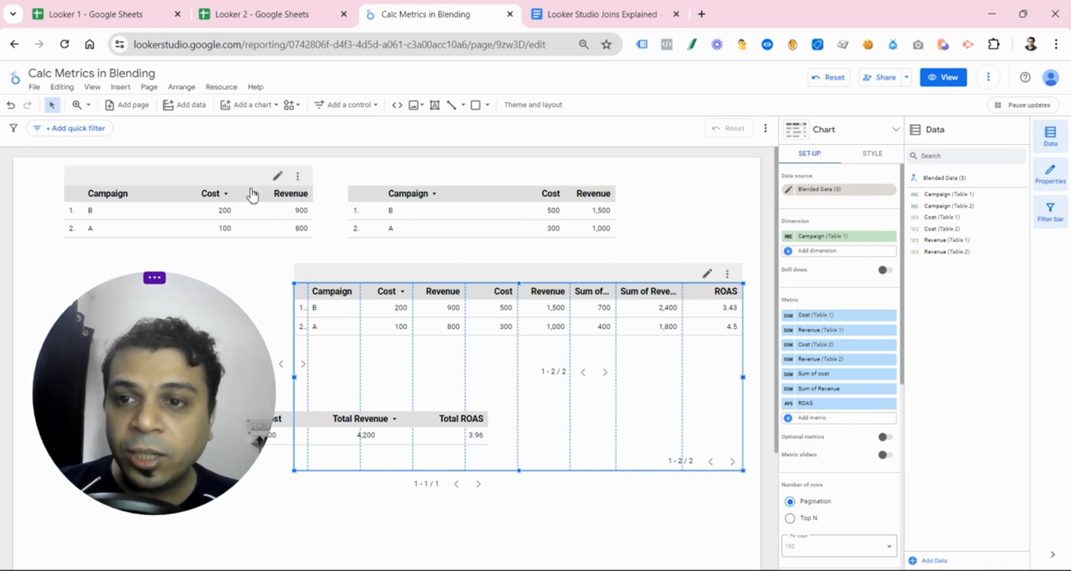
Open the Blended Data (3) blend and examine the join configuration between Looker 1 - Sheet1 and Looker 2 - Sheet1.
left_click(790, 191)
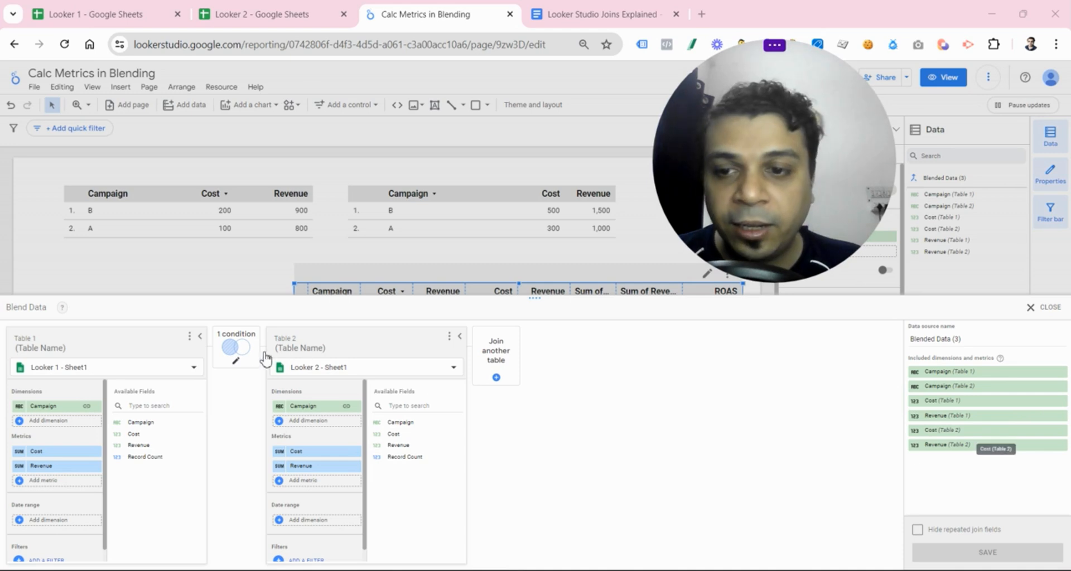
left_click(234, 348)
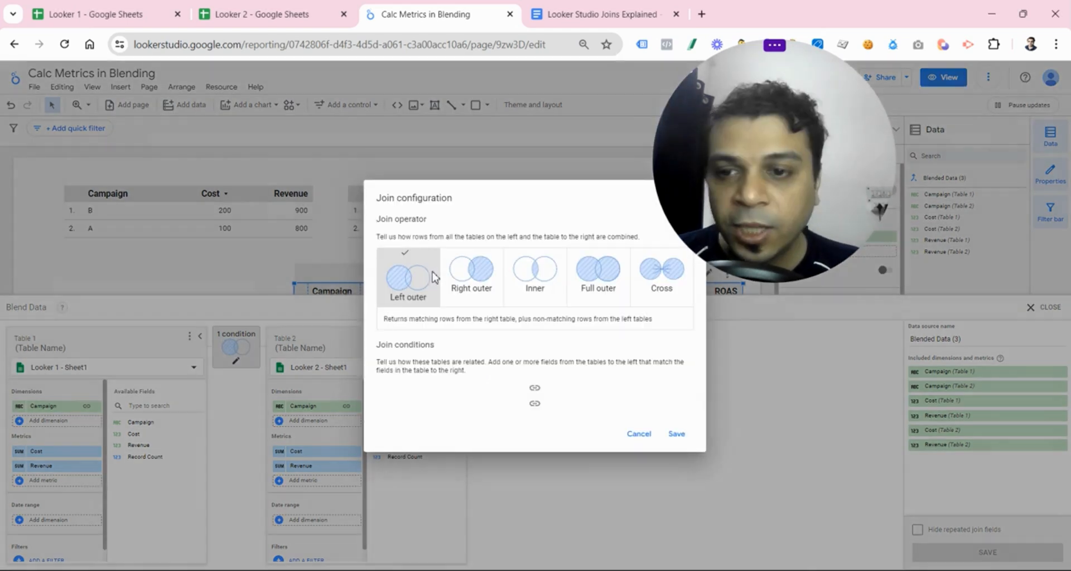
left_click_drag(852, 201, 916, 173)
scroll(871, 211, "up", 2)
scroll(827, 201, "up", 1)
scroll(904, 206, "up", 1)
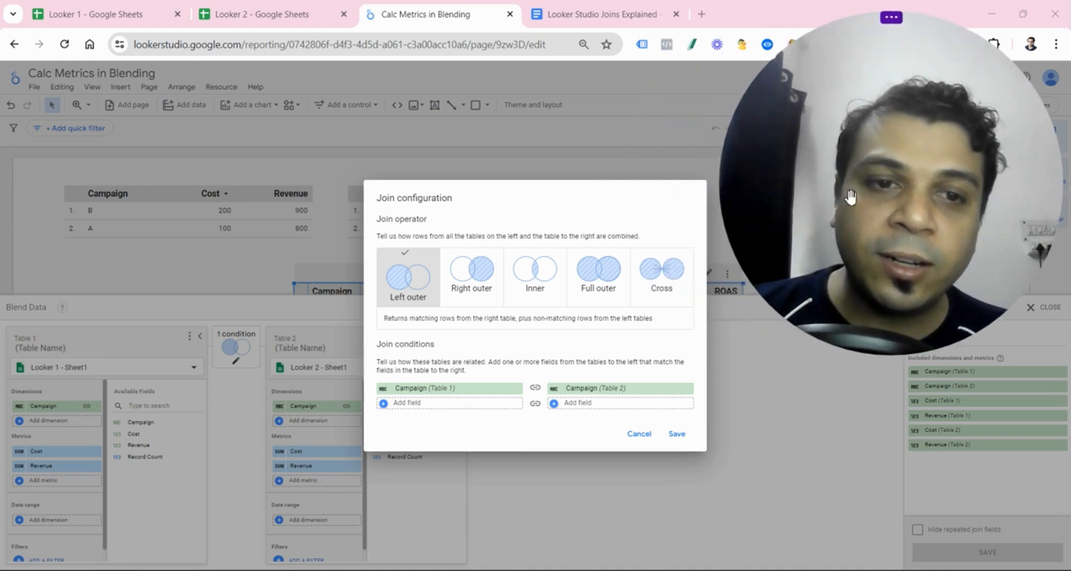
left_click_drag(851, 197, 781, 214)
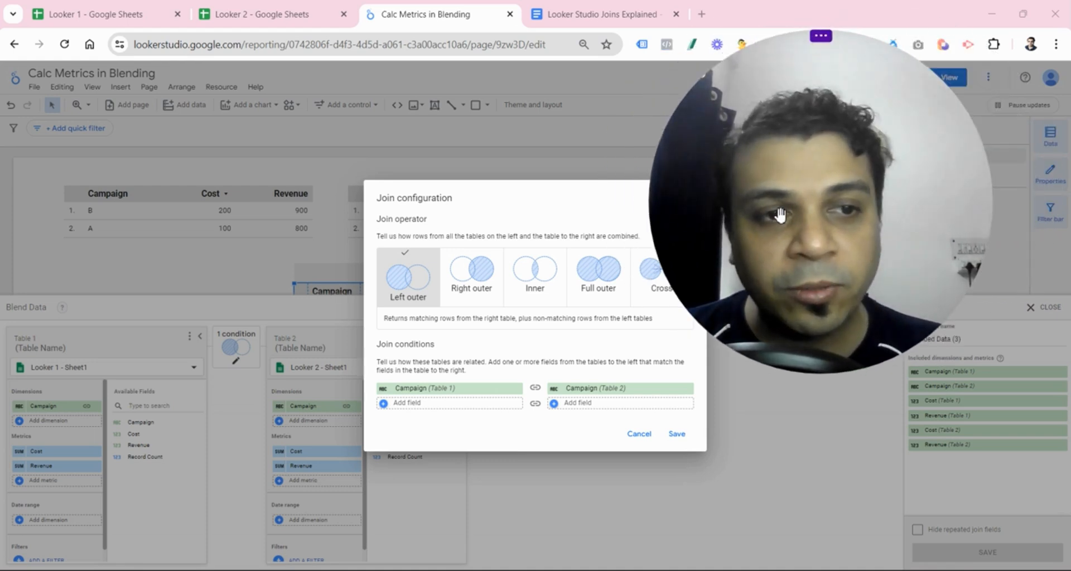
left_click_drag(781, 214, 851, 202)
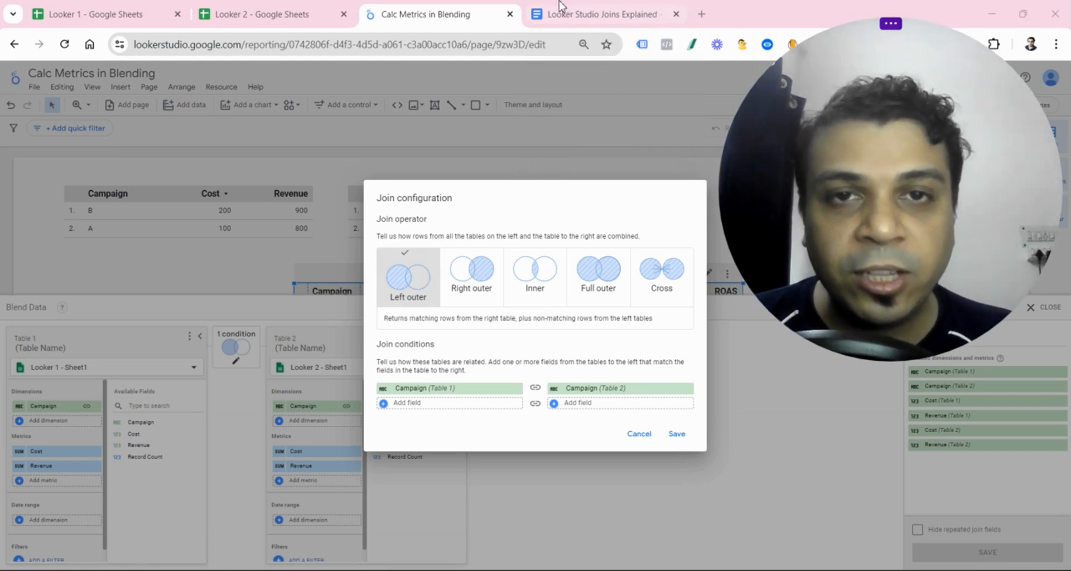
Switch to the Looker Studio Joins Explained document in Google Docs and view the example Customers and Orders tables.
left_click(654, 7)
left_click_drag(874, 206, 952, 181)
scroll(354, 321, "down", 2)
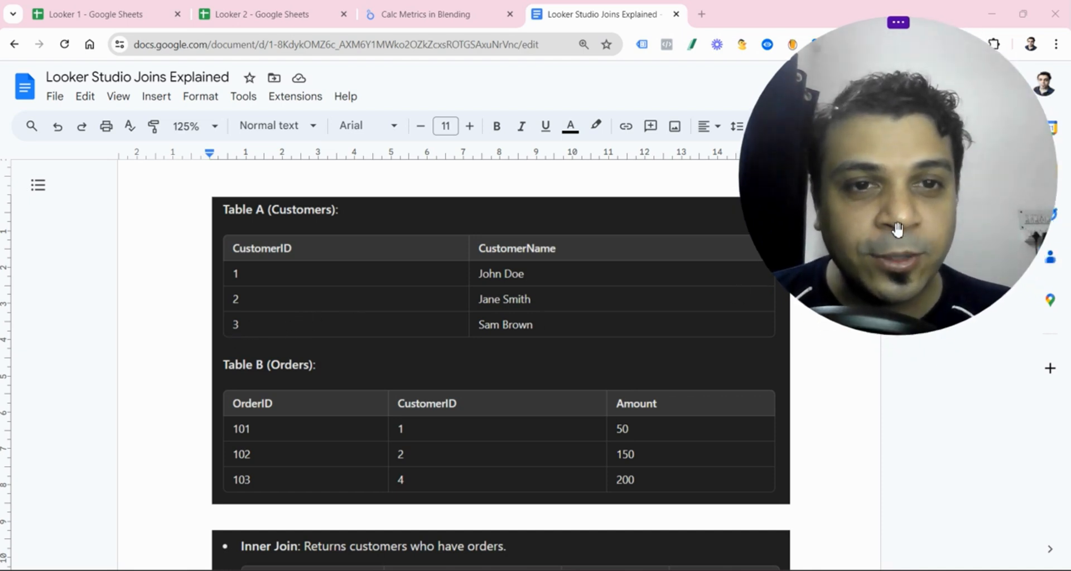
scroll(151, 434, "down", 1)
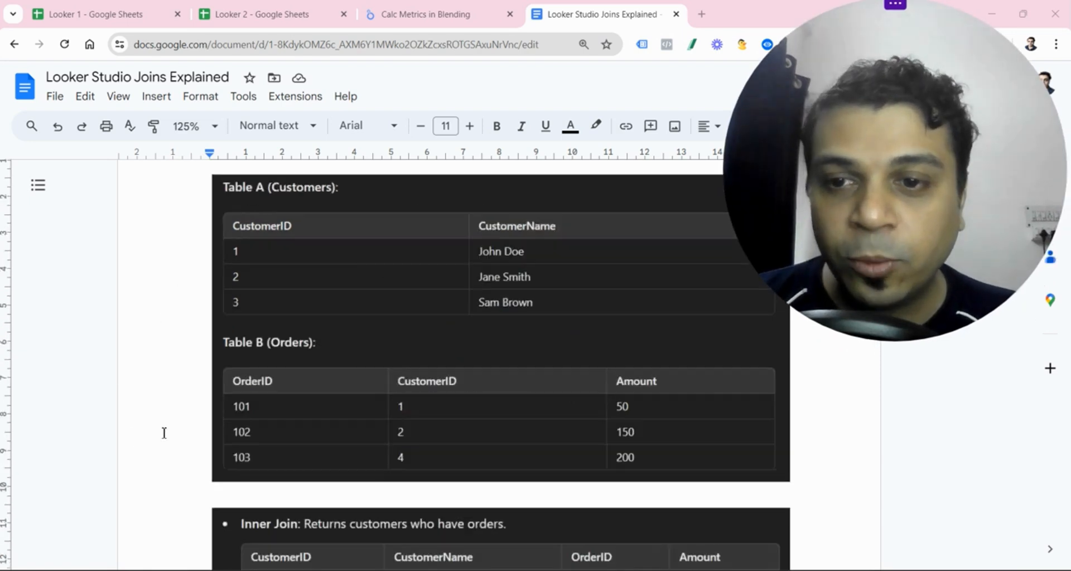
scroll(164, 433, "up", 2)
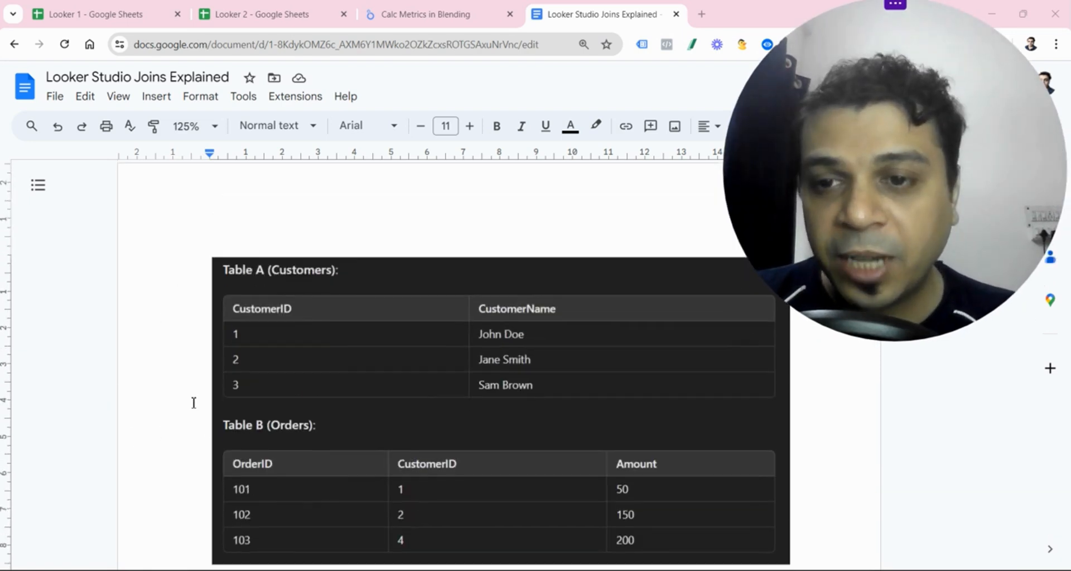
scroll(193, 402, "down", 2)
scroll(194, 402, "up", 2)
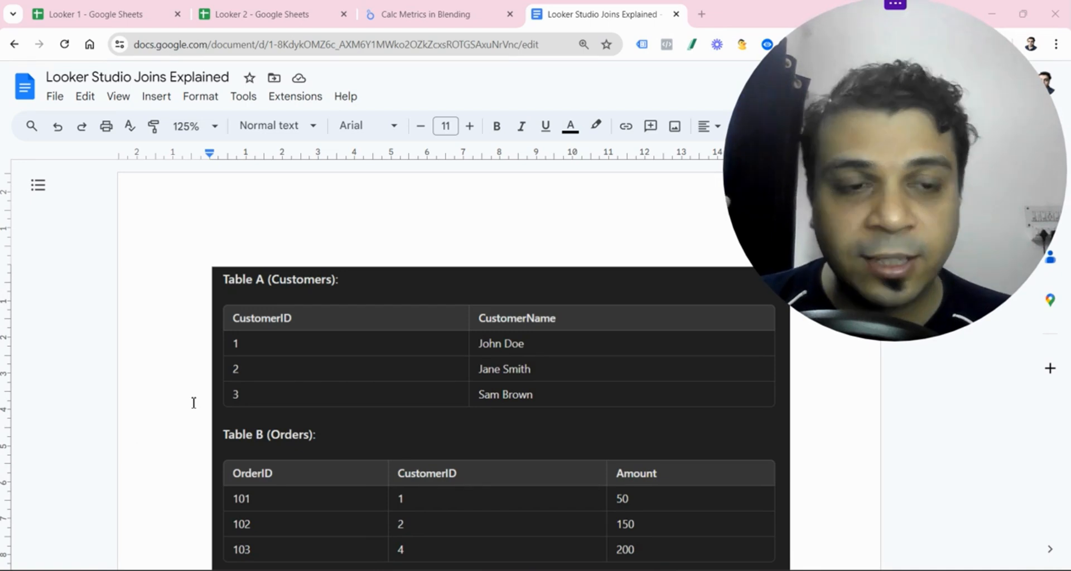
Switch back to the Calc Metrics in Blending report and review the join operators in the join configuration.
left_click(373, 10)
left_click(569, 5)
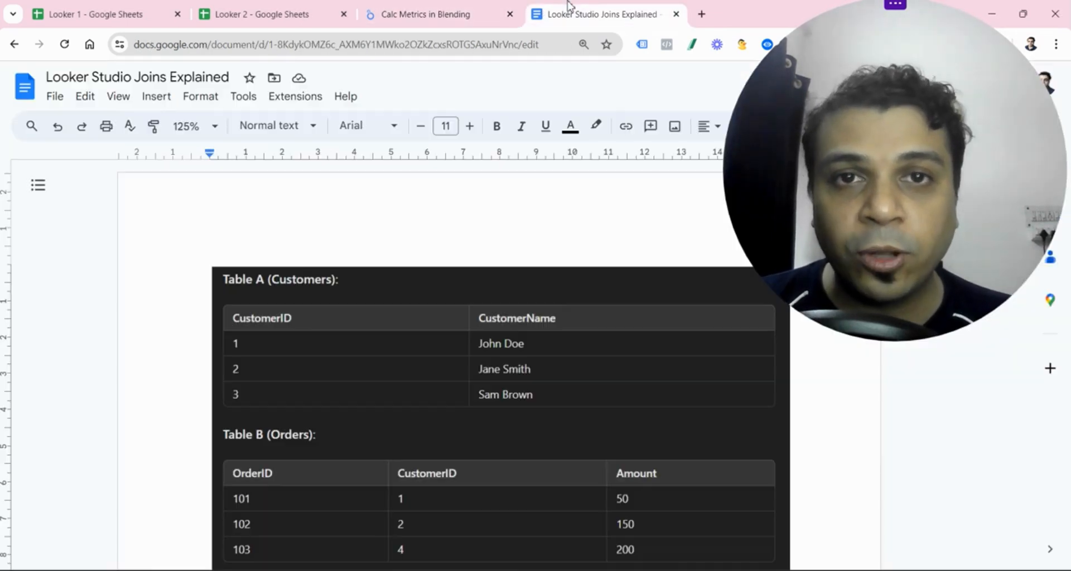
left_click(445, 7)
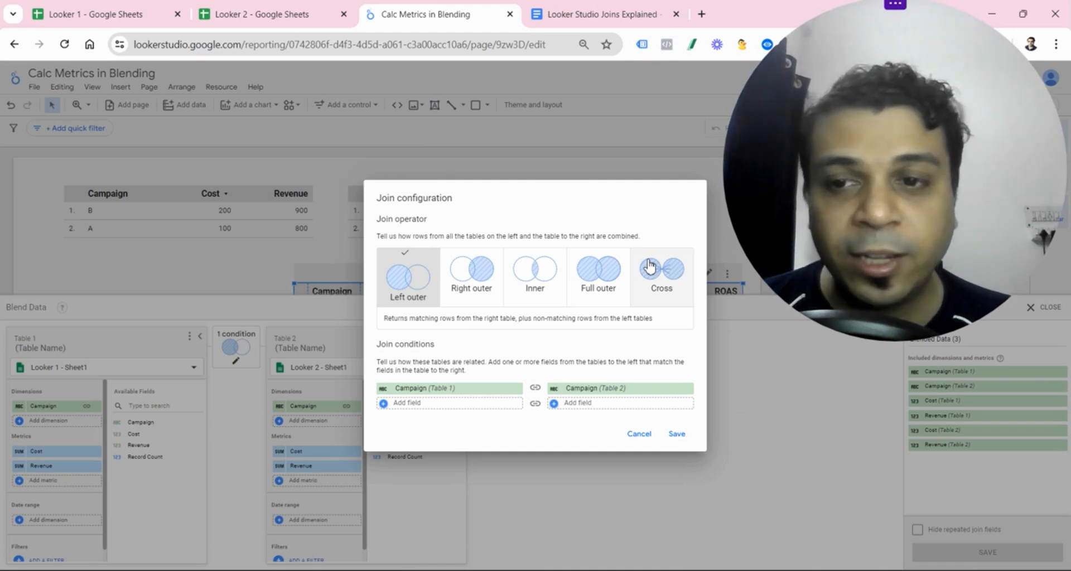
Return to the Looker Studio Joins Explained document and examine the columns of Table A (Customers) and Table B (Orders).
left_click(608, 12)
scroll(227, 383, "down", 1)
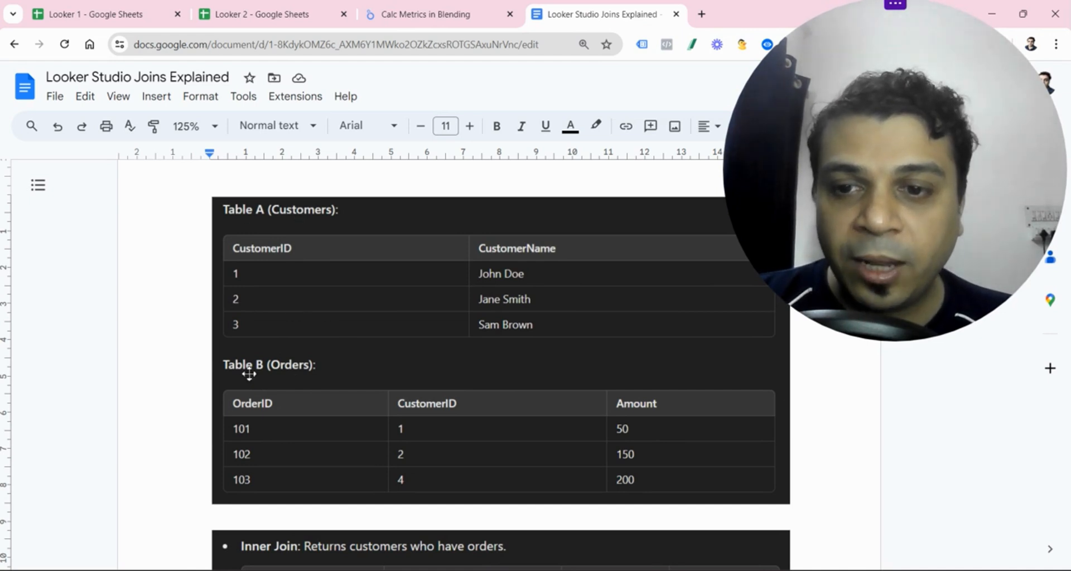
scroll(319, 398, "down", 1)
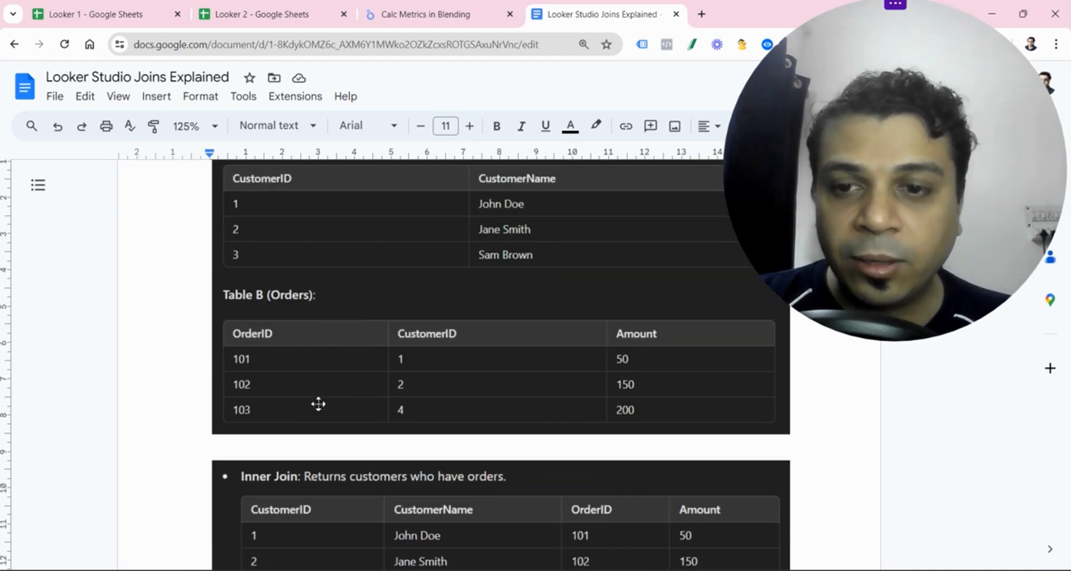
scroll(447, 366, "up", 1)
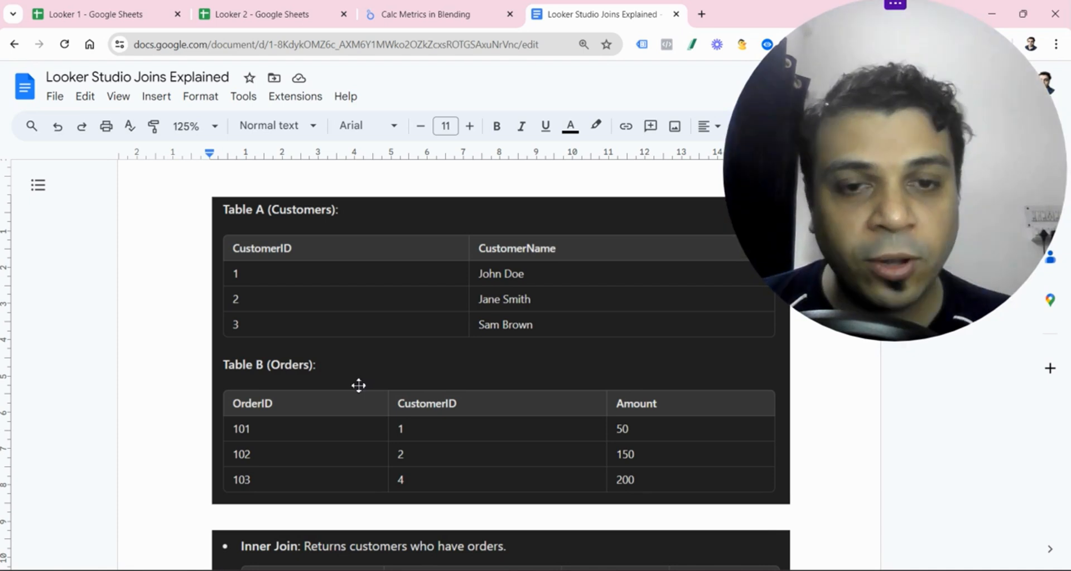
Compare the Inner Join example with the CustomerID values in the Customers and Orders tables.
scroll(359, 386, "down", 5)
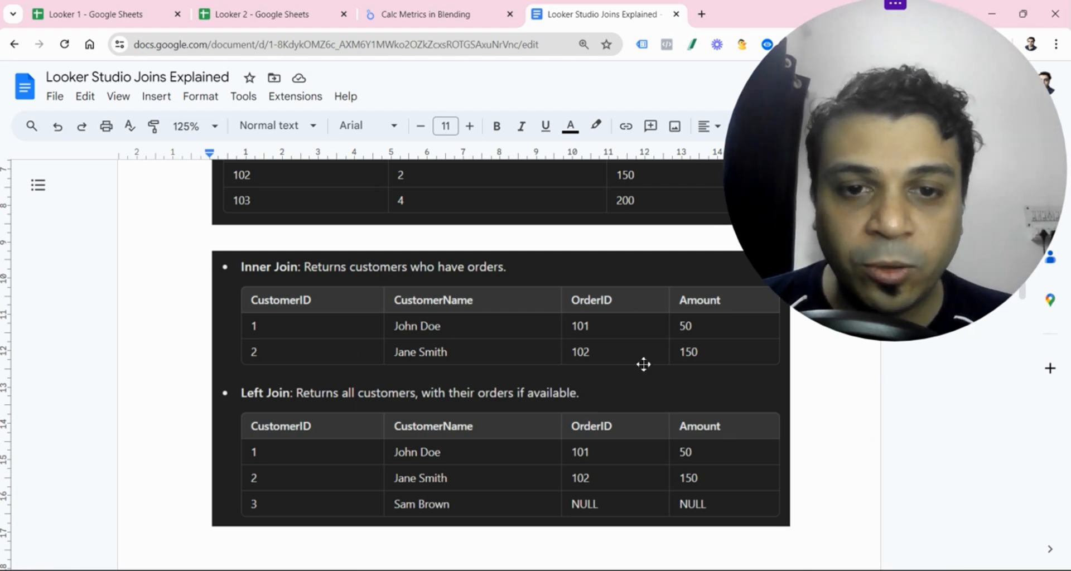
scroll(359, 358, "up", 3)
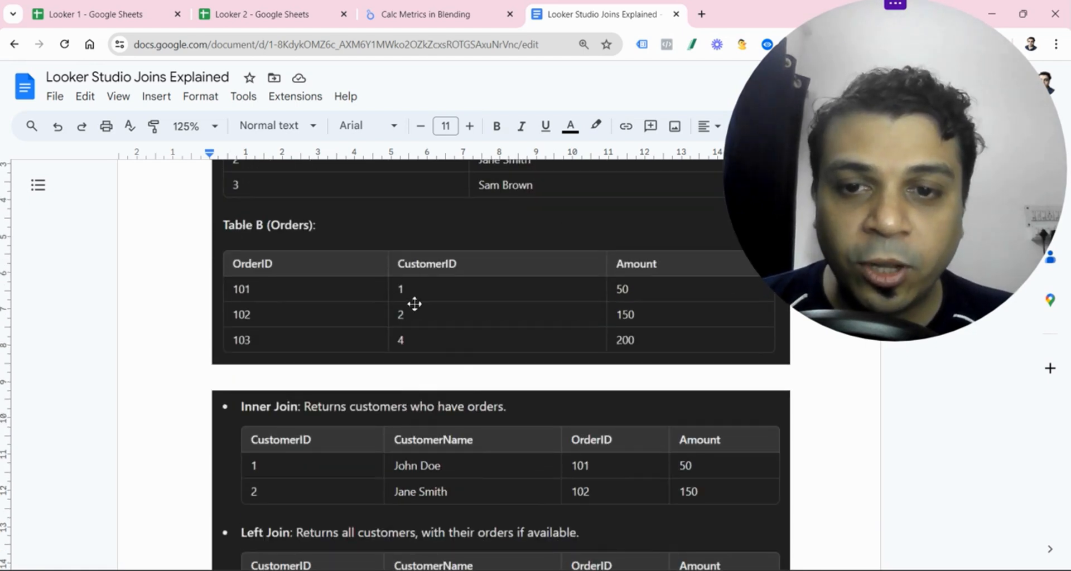
scroll(413, 309, "up", 2)
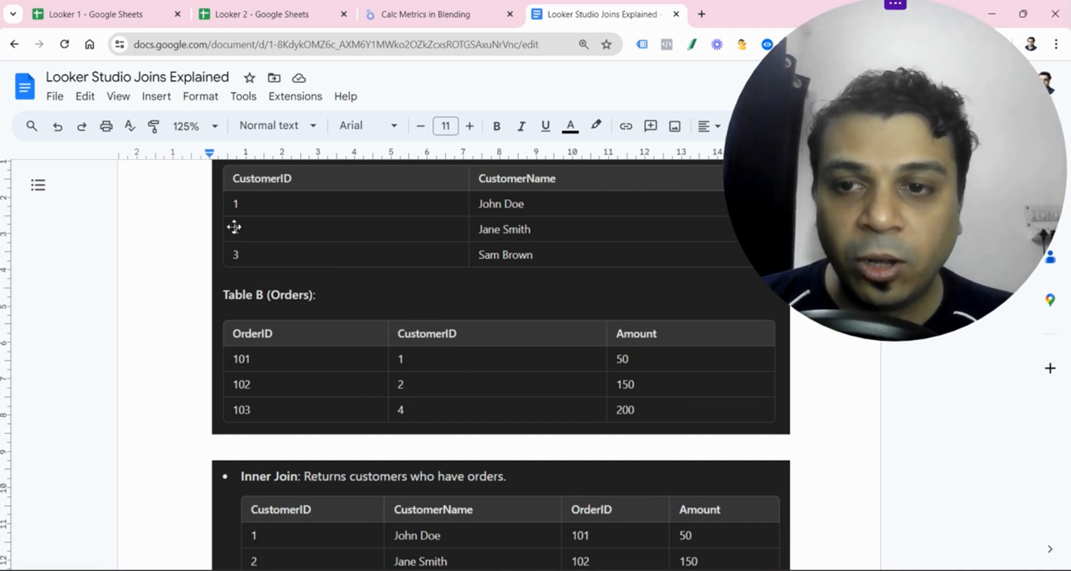
scroll(246, 487, "down", 2)
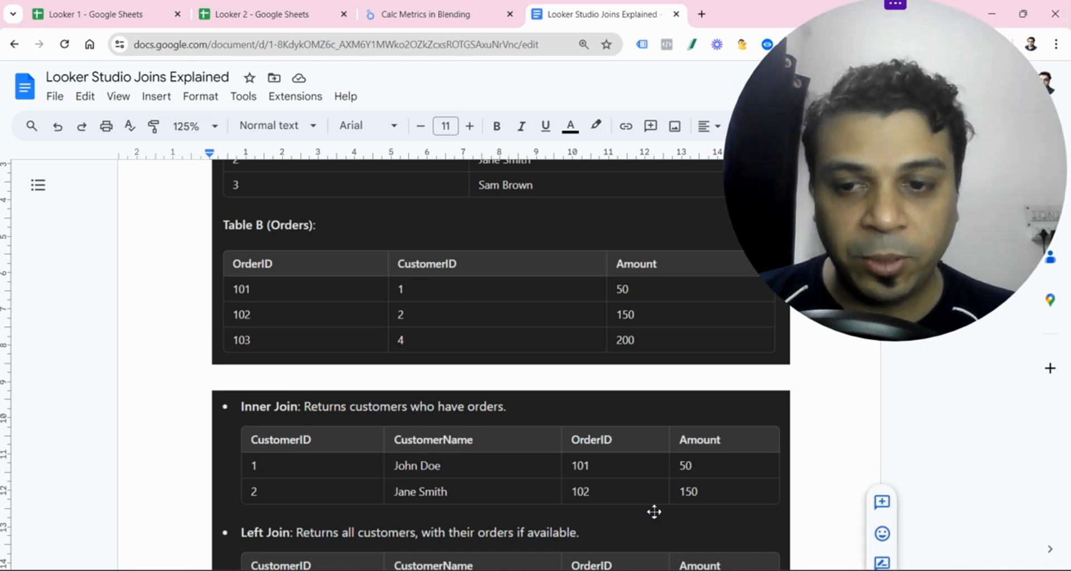
Compare the Left Join example row by row with the source Customers and Orders tables.
scroll(623, 463, "down", 2)
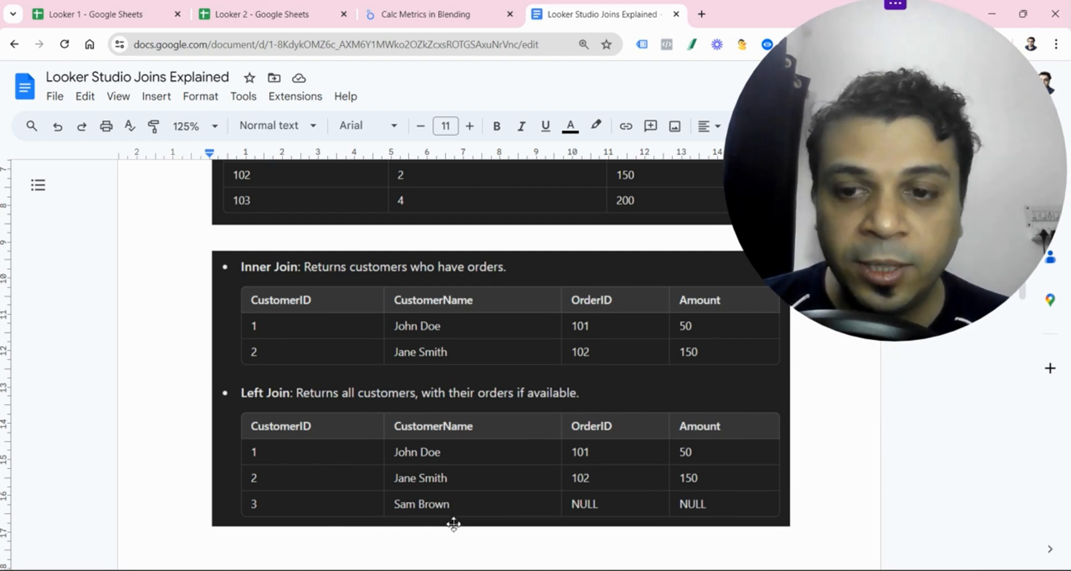
scroll(390, 411, "up", 5)
scroll(446, 352, "down", 3)
scroll(446, 352, "down", 3)
scroll(270, 493, "up", 6)
scroll(258, 335, "down", 3)
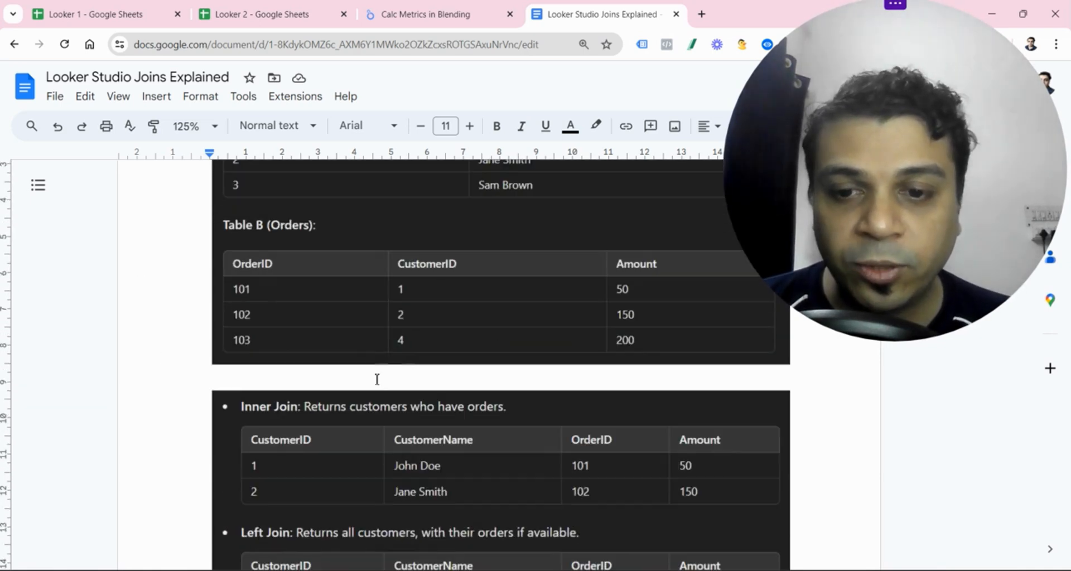
scroll(363, 430, "down", 3)
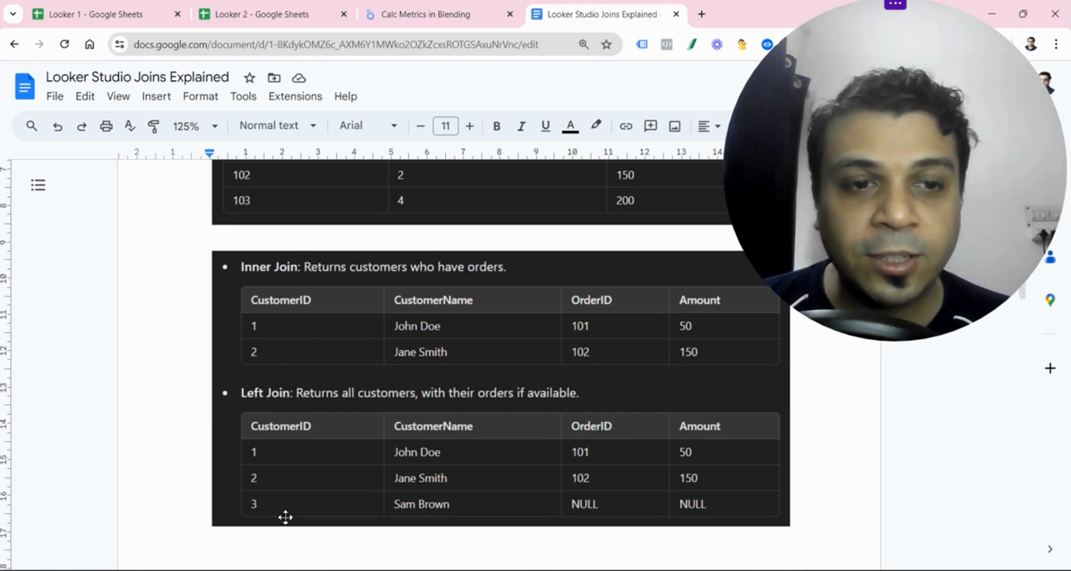
scroll(286, 518, "up", 6)
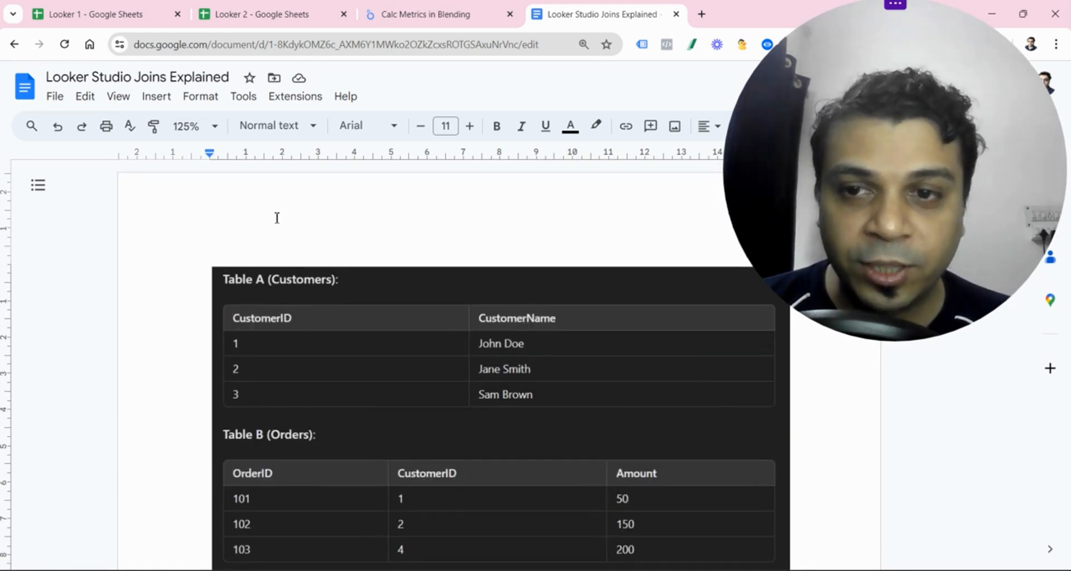
scroll(278, 218, "down", 7)
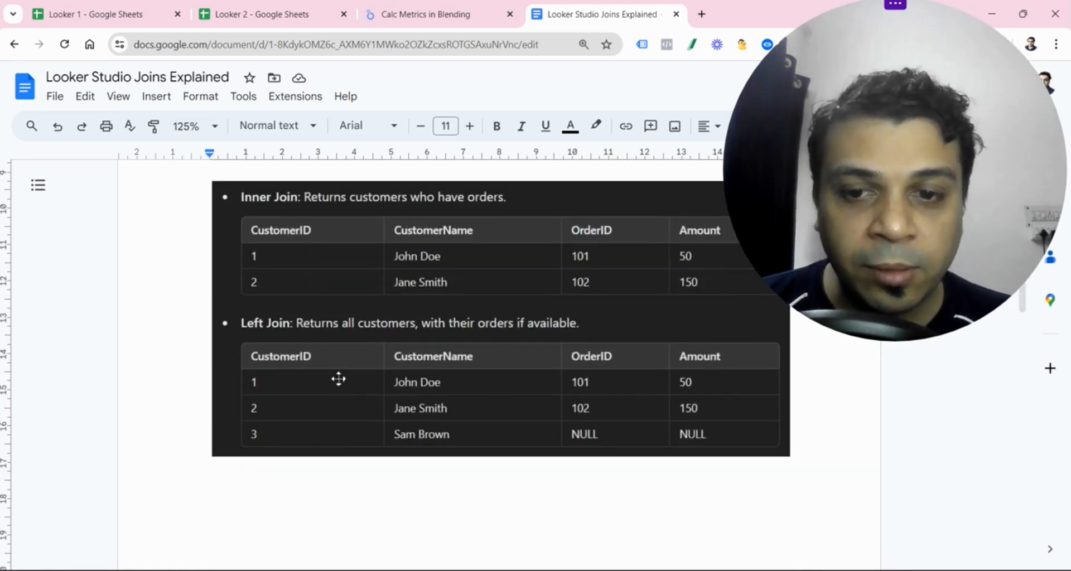
scroll(269, 342, "up", 4)
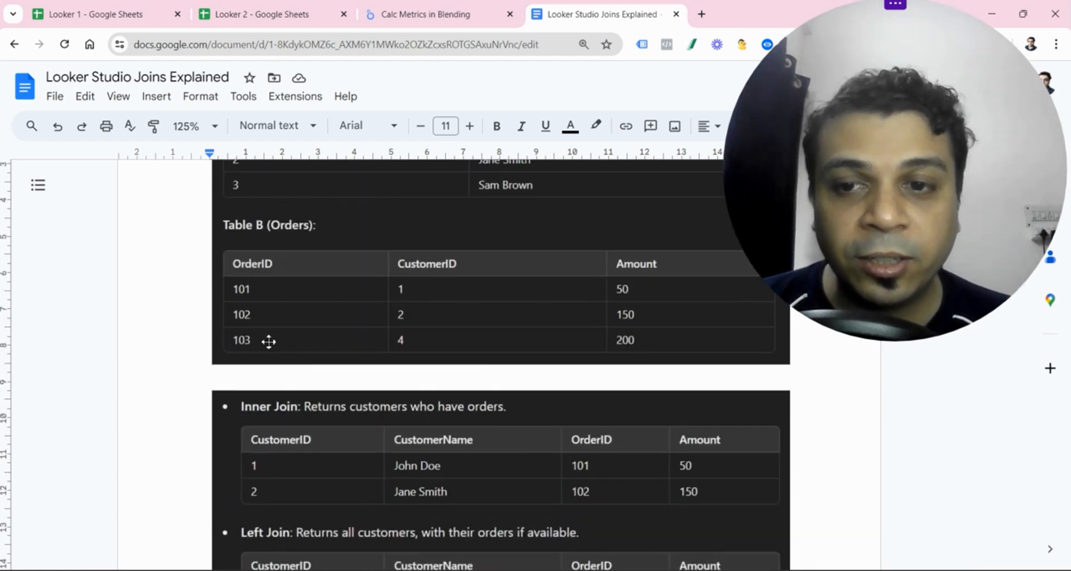
scroll(269, 342, "up", 3)
scroll(295, 465, "down", 7)
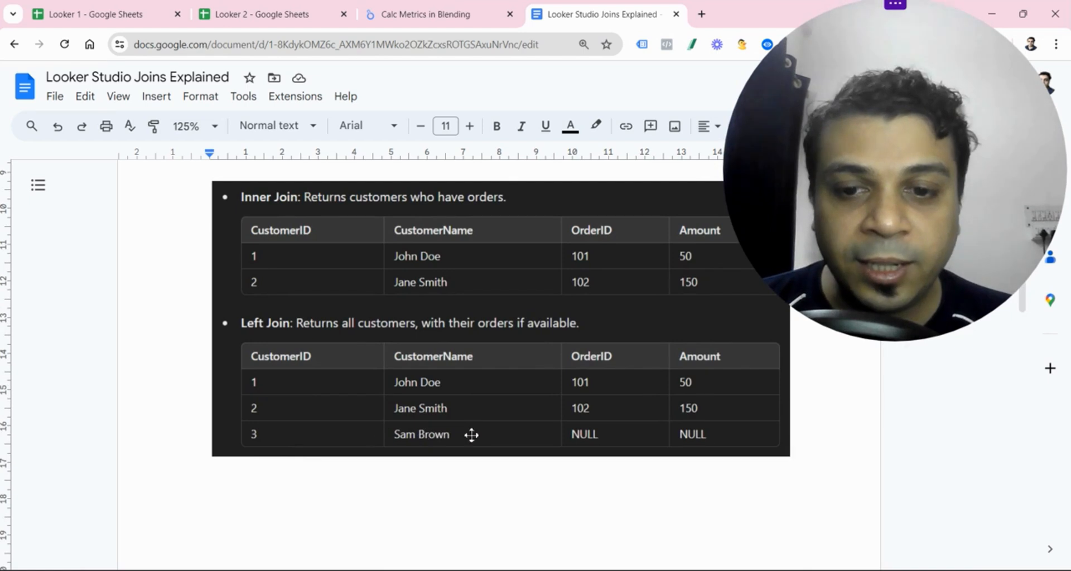
scroll(468, 438, "up", 5)
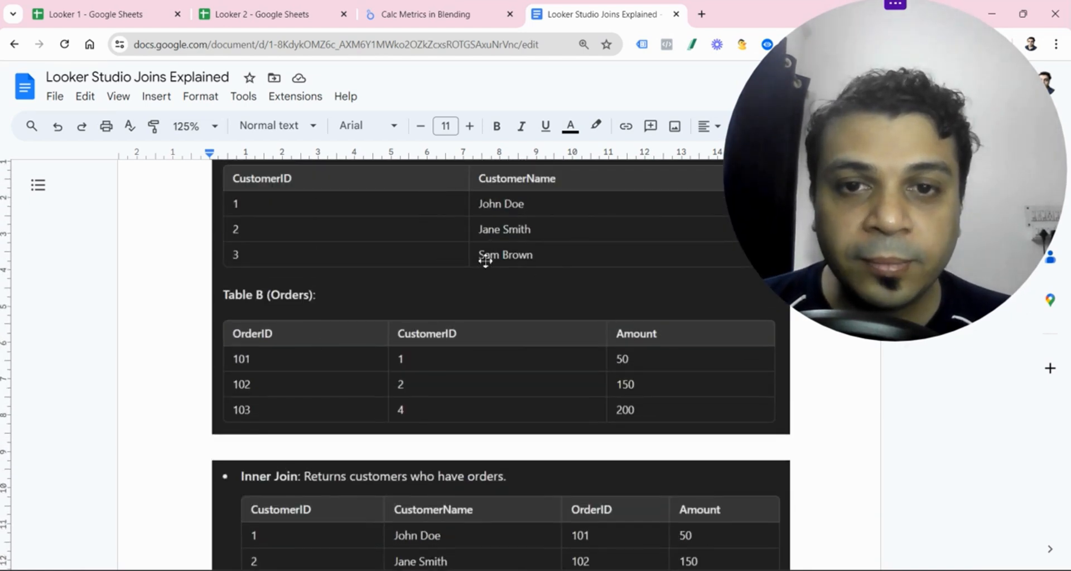
scroll(505, 282, "down", 4)
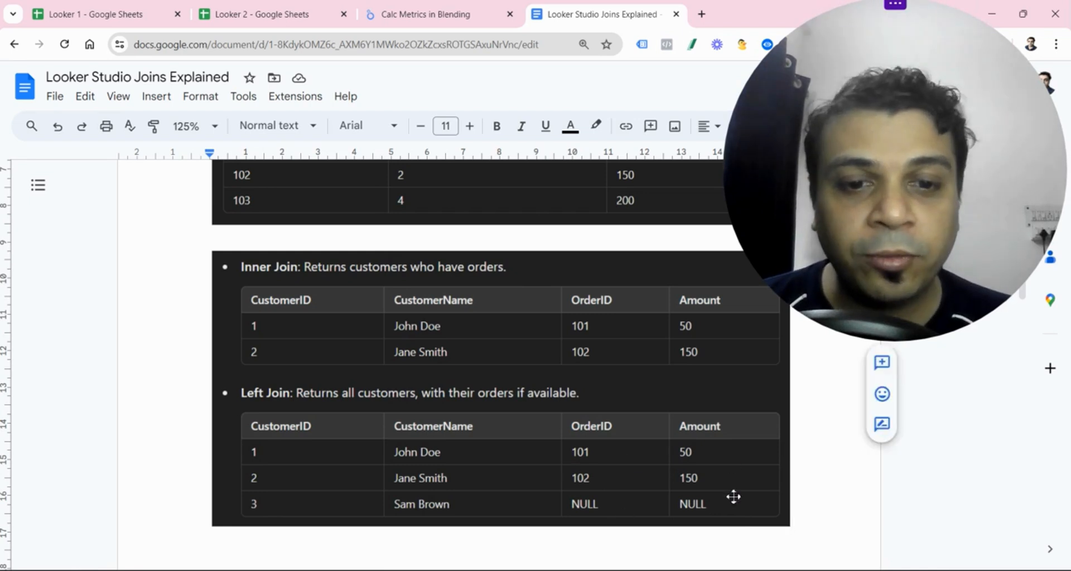
Compare the Right Join example with the Orders table and read on to the Full Join example.
scroll(578, 522, "up", 4)
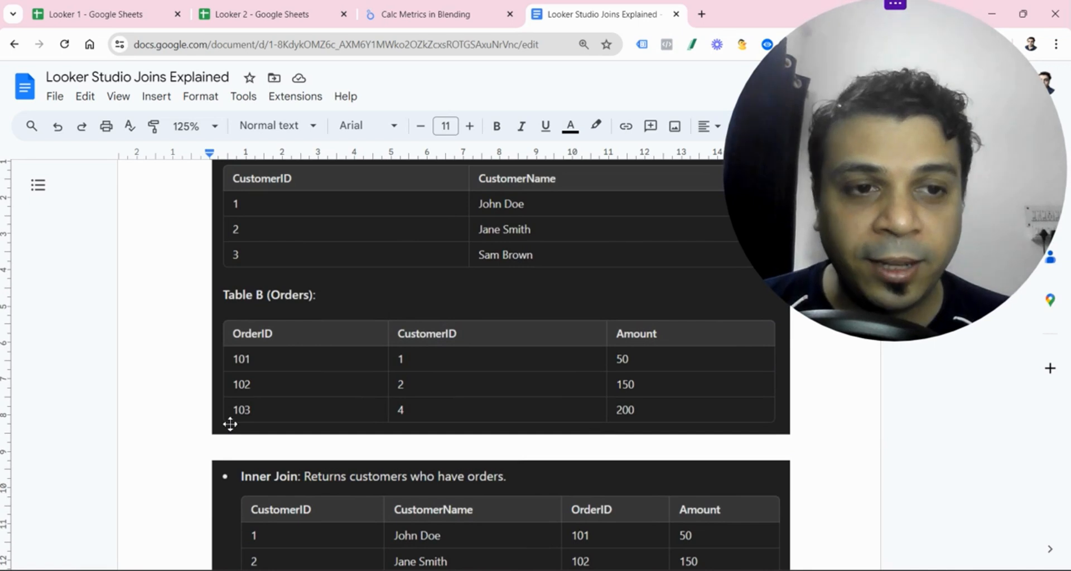
scroll(230, 424, "down", 5)
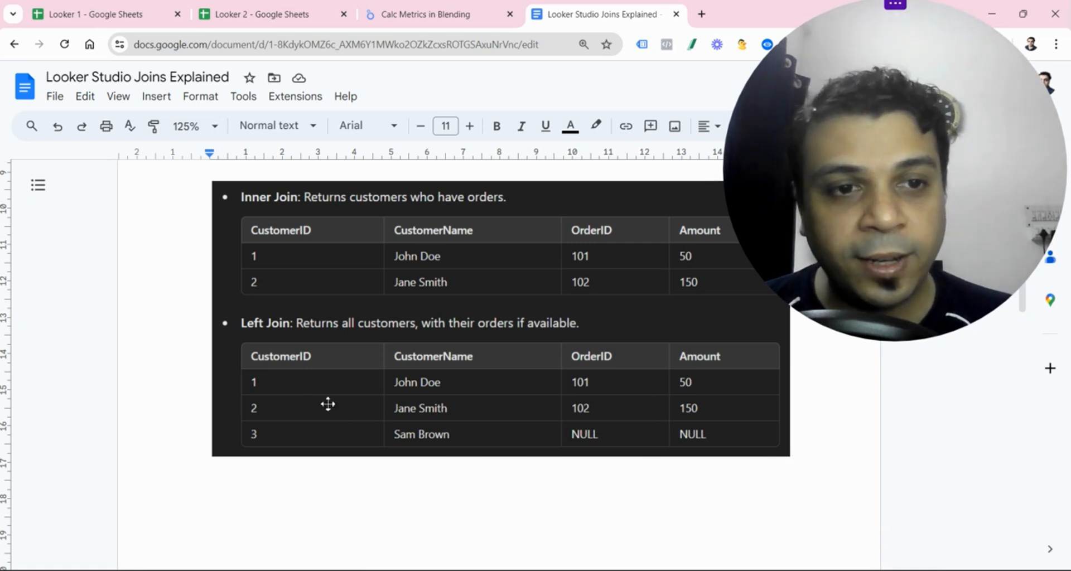
scroll(600, 379, "down", 5)
scroll(596, 382, "down", 9)
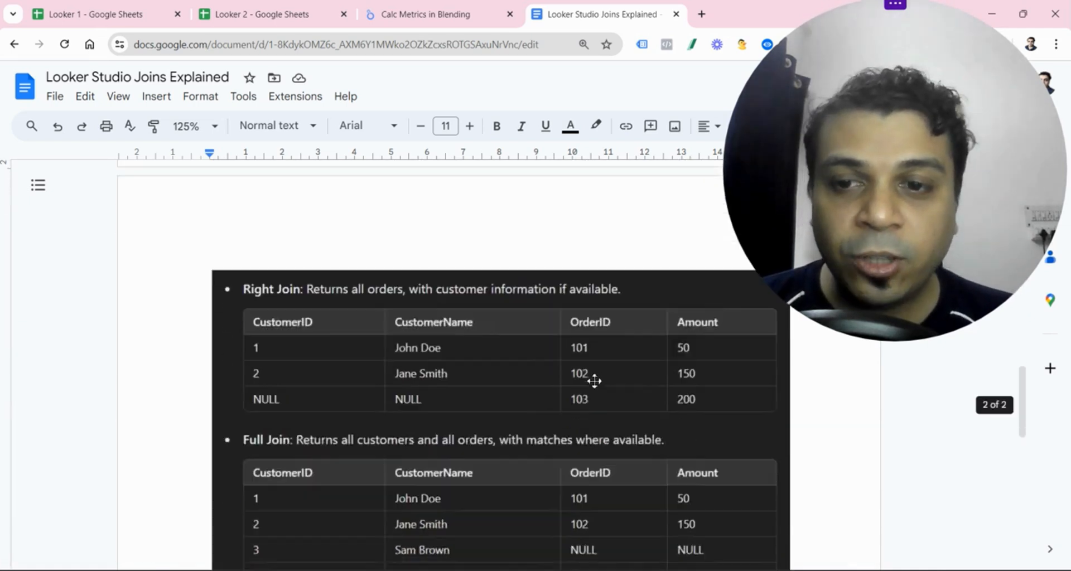
scroll(181, 309, "up", 1)
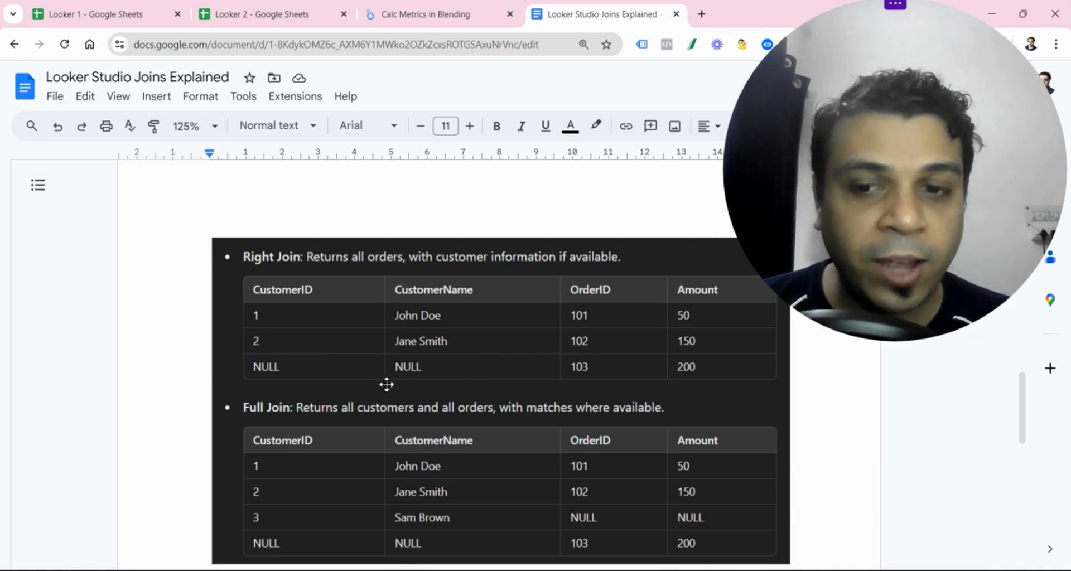
scroll(387, 384, "down", 1)
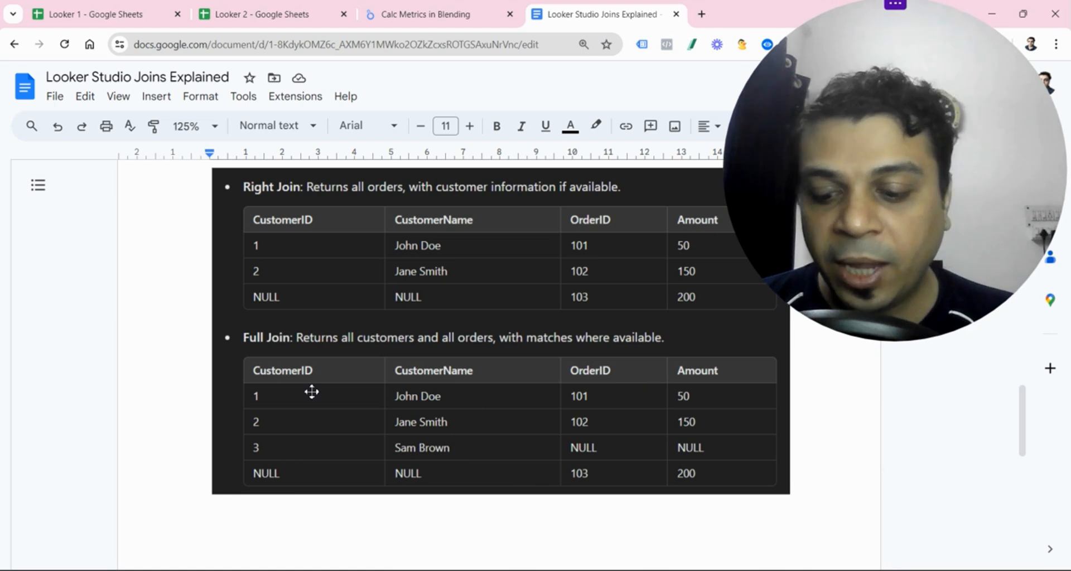
Compare the Full Join example with the source Customers and Orders tables and the Left Join result.
left_click(182, 343)
scroll(442, 466, "up", 15)
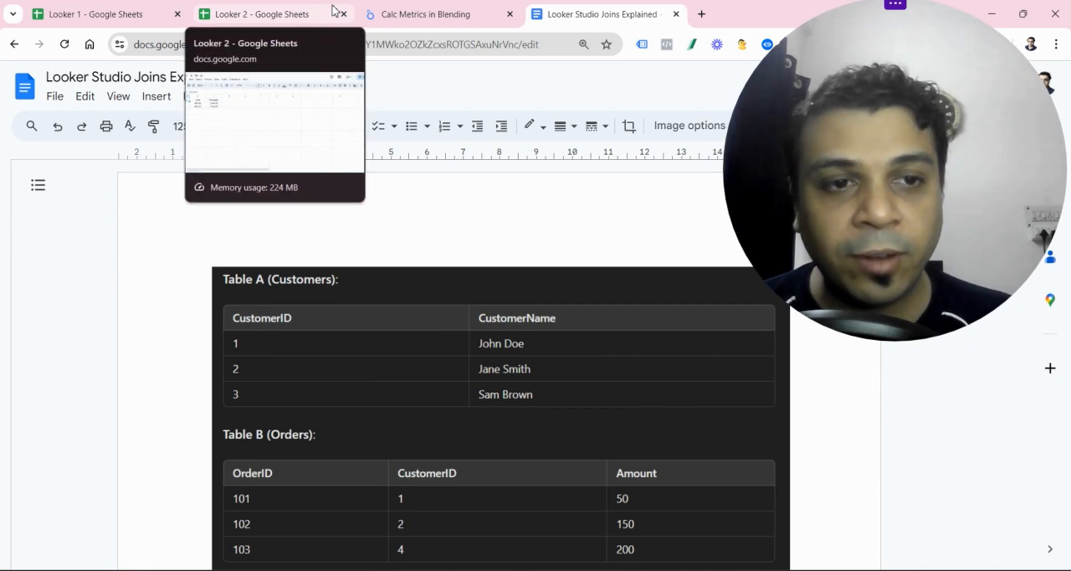
scroll(575, 344, "down", 12)
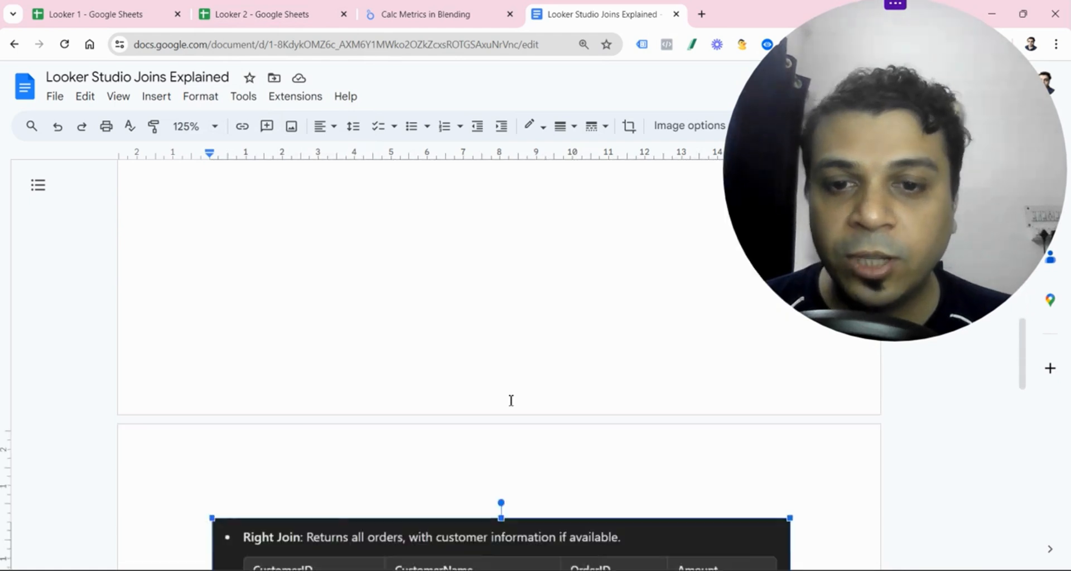
scroll(509, 399, "up", 5)
scroll(510, 400, "down", 6)
left_click(507, 411)
scroll(508, 411, "up", 1)
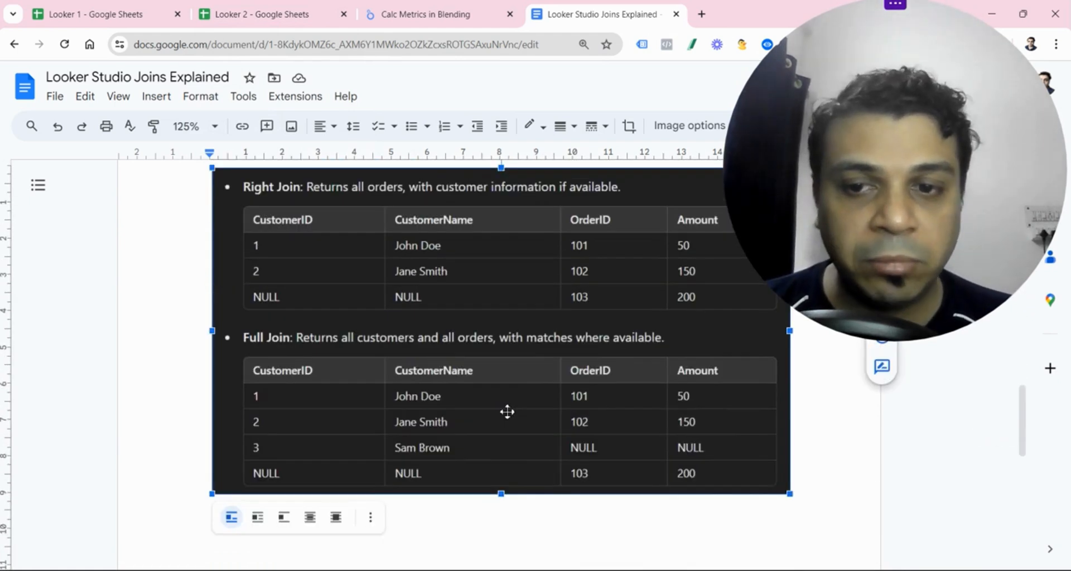
scroll(507, 411, "up", 12)
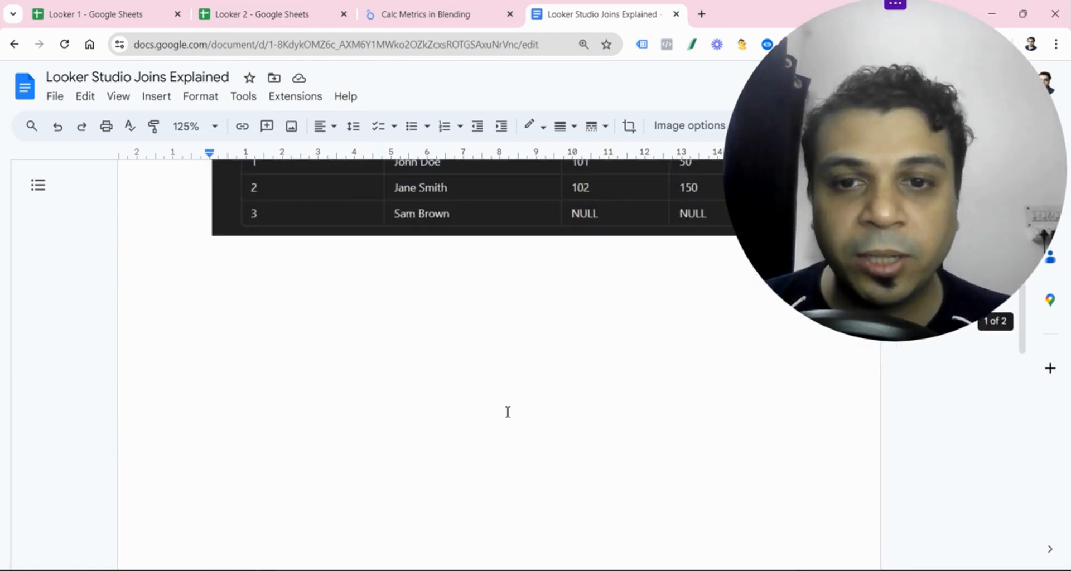
scroll(461, 419, "down", 14)
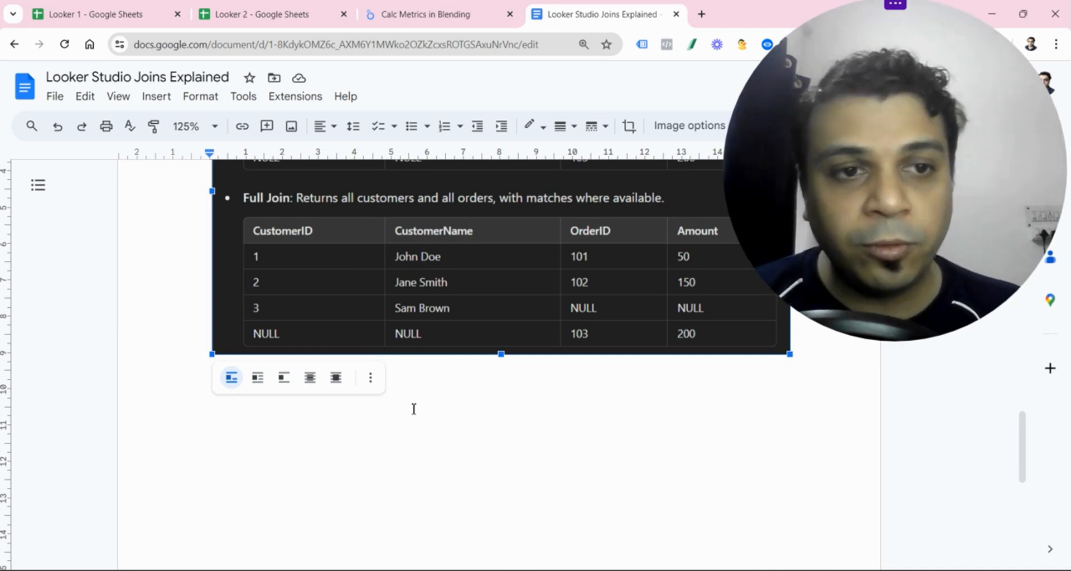
Switch to the Calc Metrics in Blending report, review the join operator and Campaign join condition, and leave the configuration without saving.
left_click(455, 11)
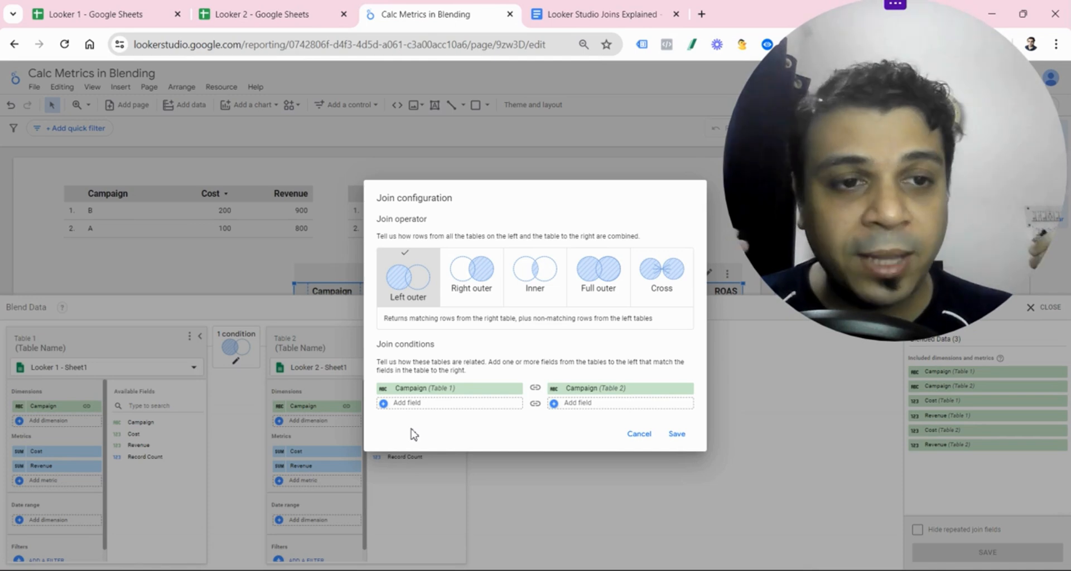
left_click_drag(847, 256, 892, 155)
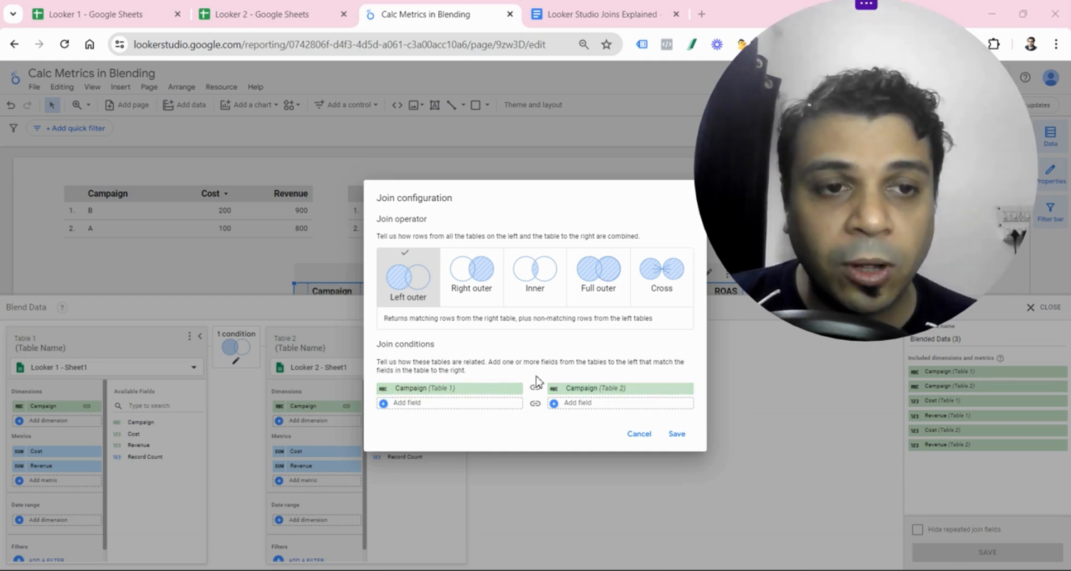
left_click(639, 435)
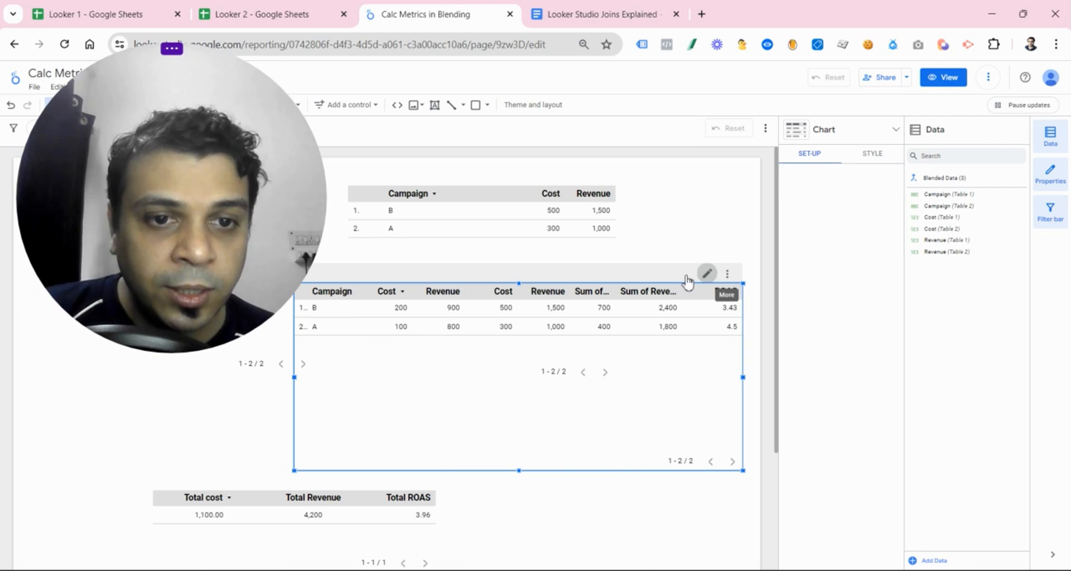
Inspect the formulas and aggregation of the Sum of cost and Sum of Revenue metrics in the blended table.
left_click(707, 274)
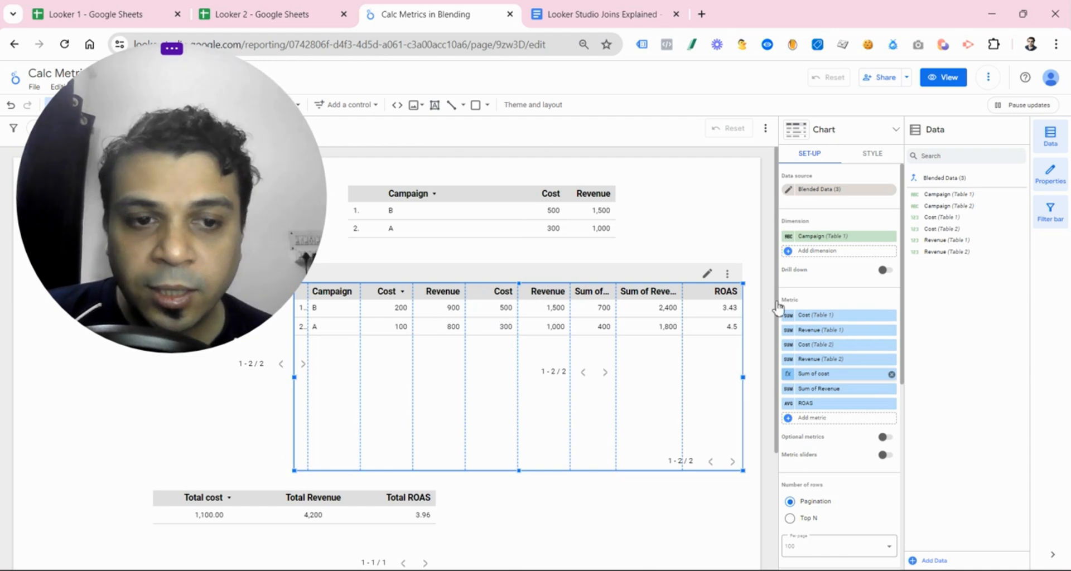
left_click(788, 374)
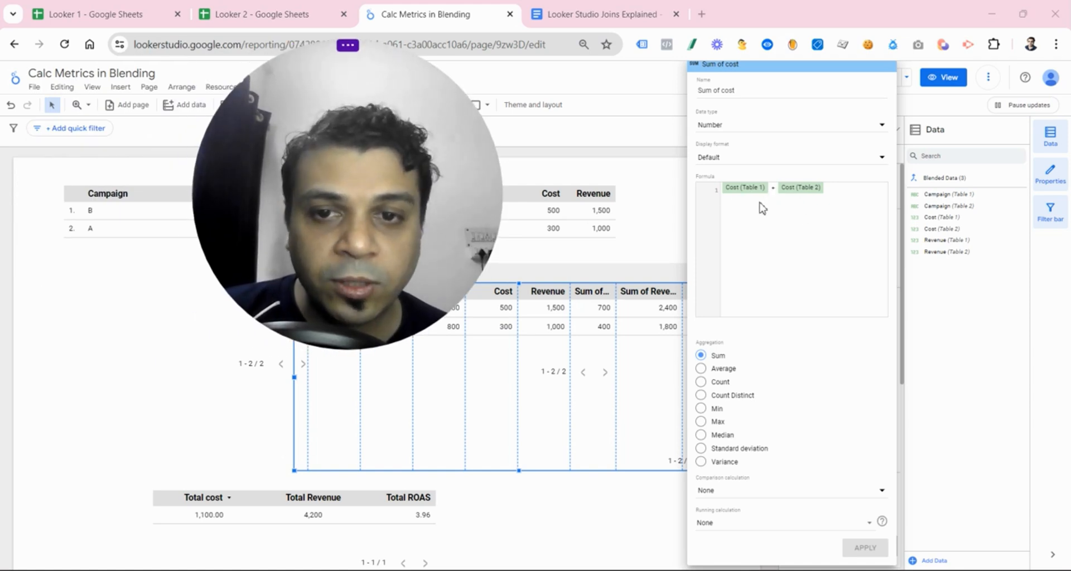
left_click_drag(396, 259, 319, 265)
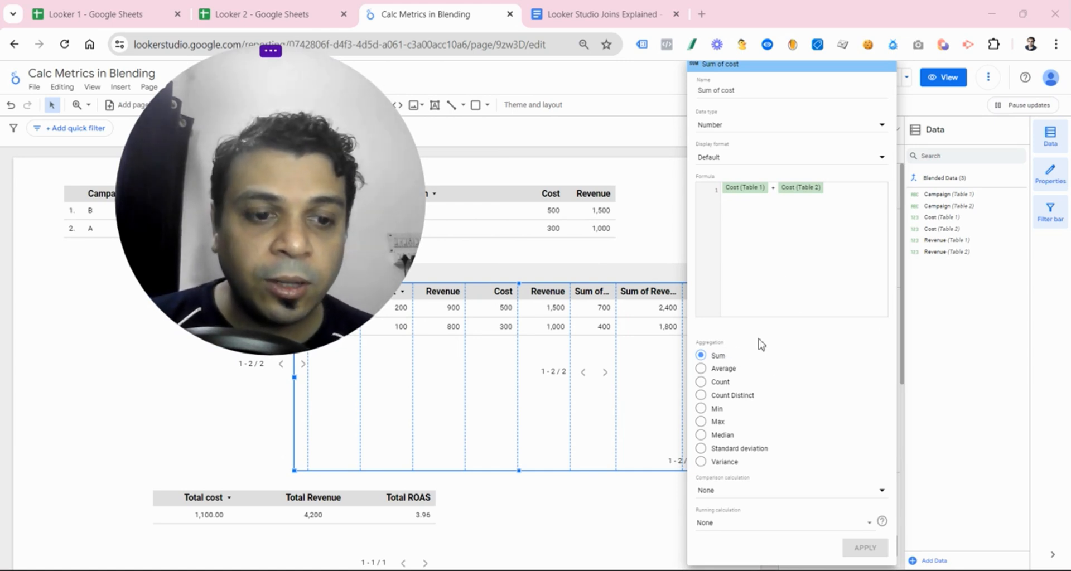
left_click(1003, 341)
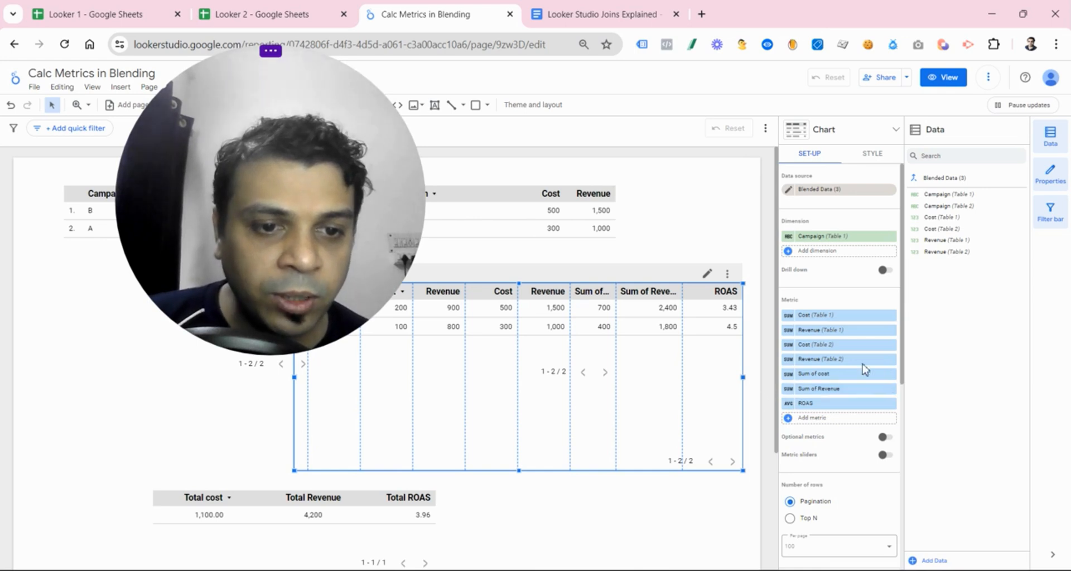
left_click(790, 390)
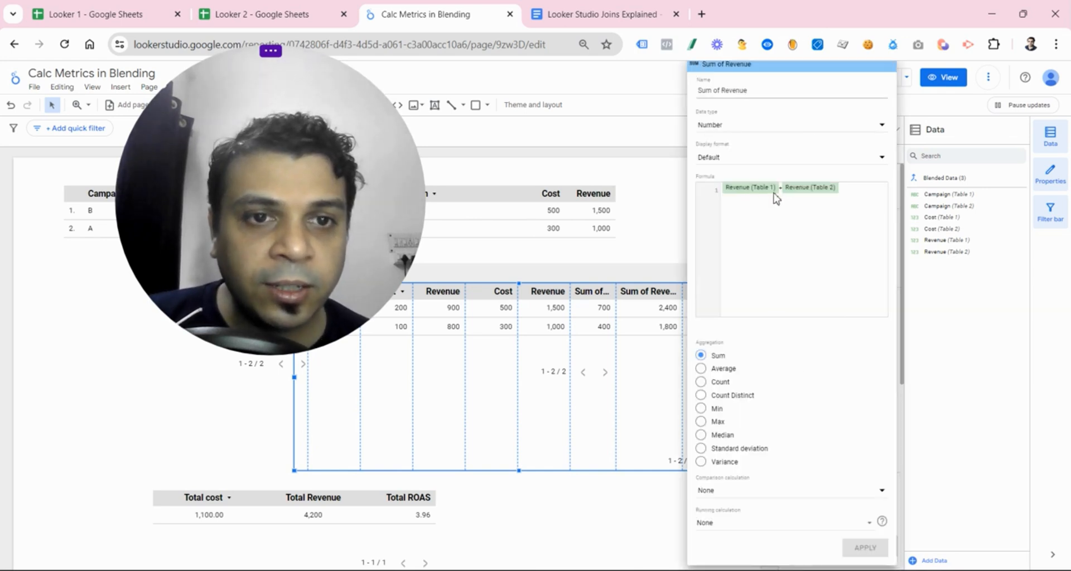
left_click(974, 446)
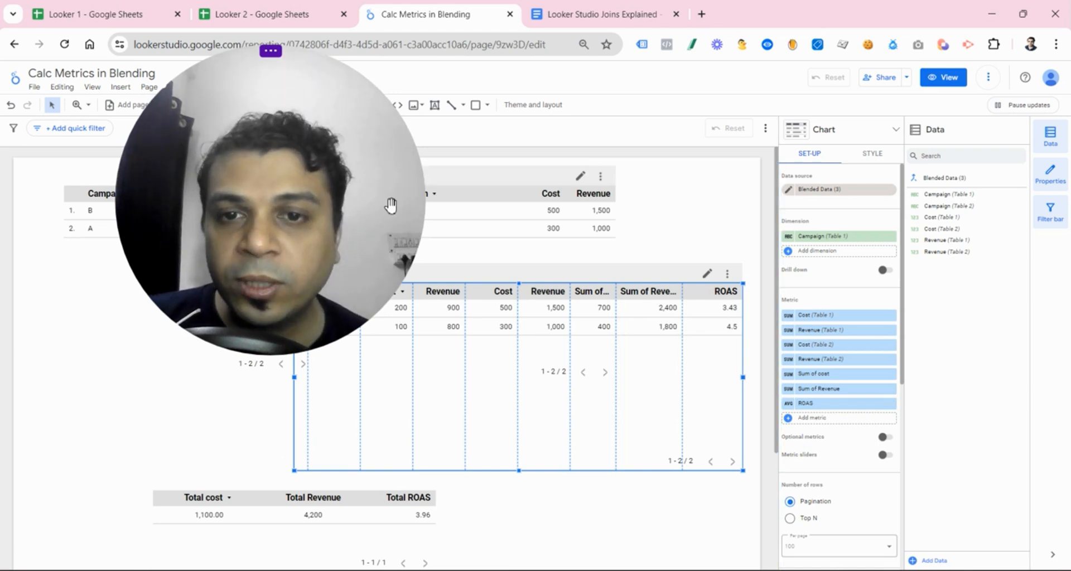
Inspect the full formula and the aggregation of the ROAS metric in the blended table.
left_click_drag(390, 203, 289, 413)
left_click_drag(316, 293, 362, 153)
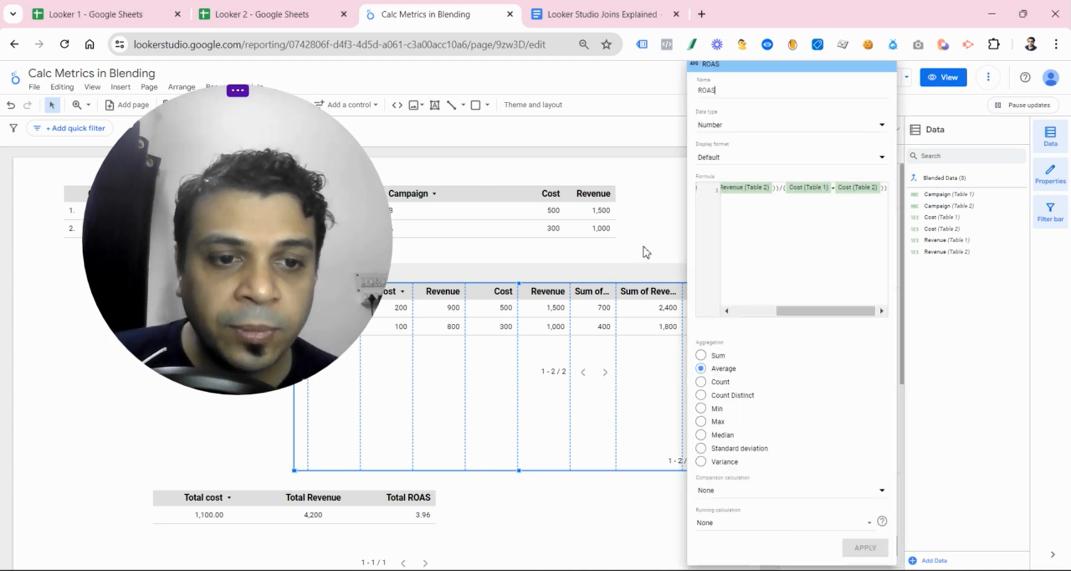
left_click_drag(692, 315, 724, 328)
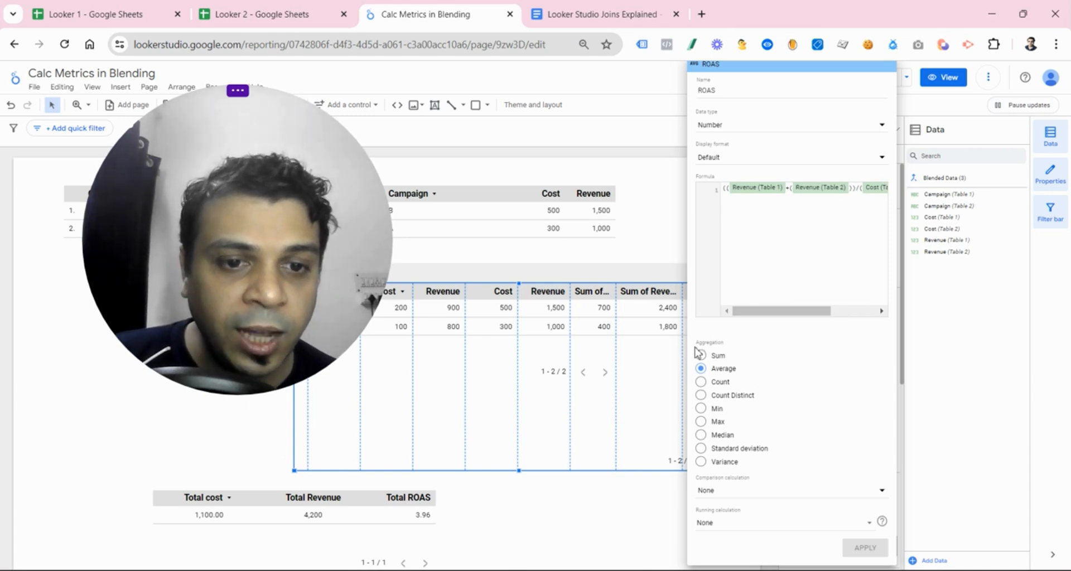
left_click(982, 438)
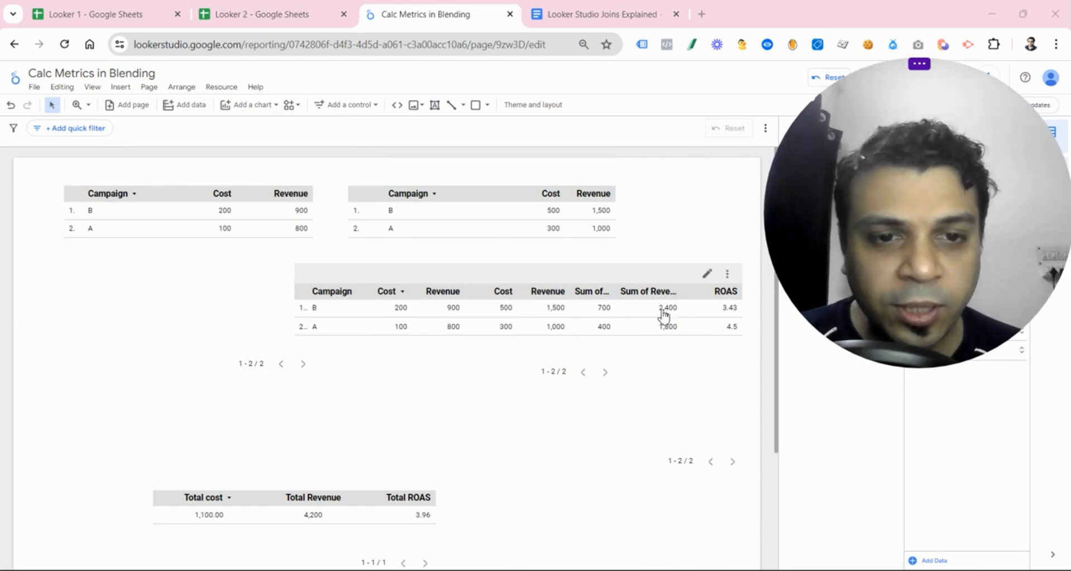
Reposition the blended table beneath the two source tables and move the Total cost, Total Revenue and Total ROAS table up below it.
left_click_drag(608, 267, 605, 270)
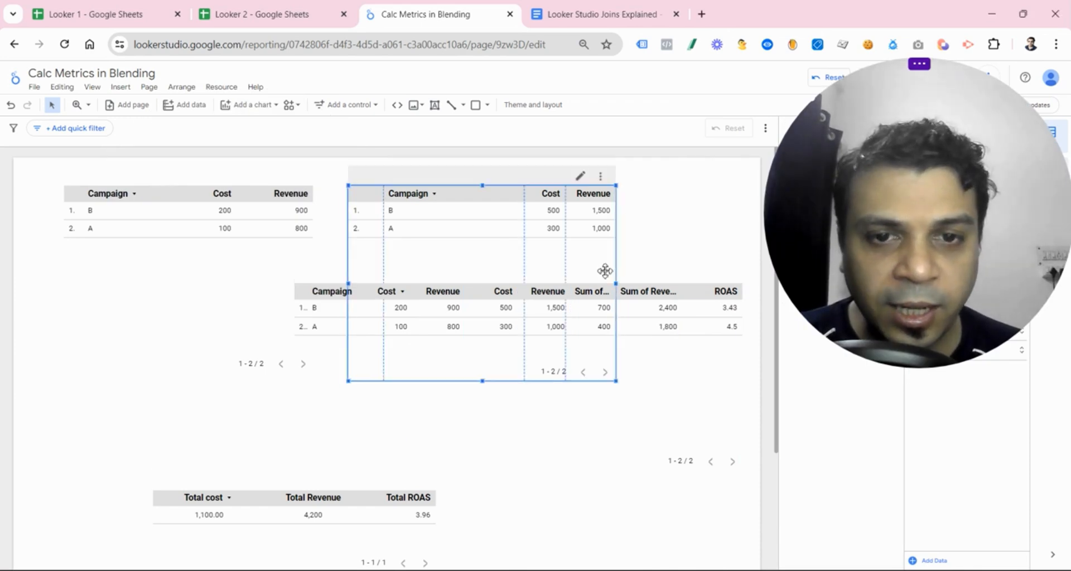
left_click(696, 290)
left_click(564, 290)
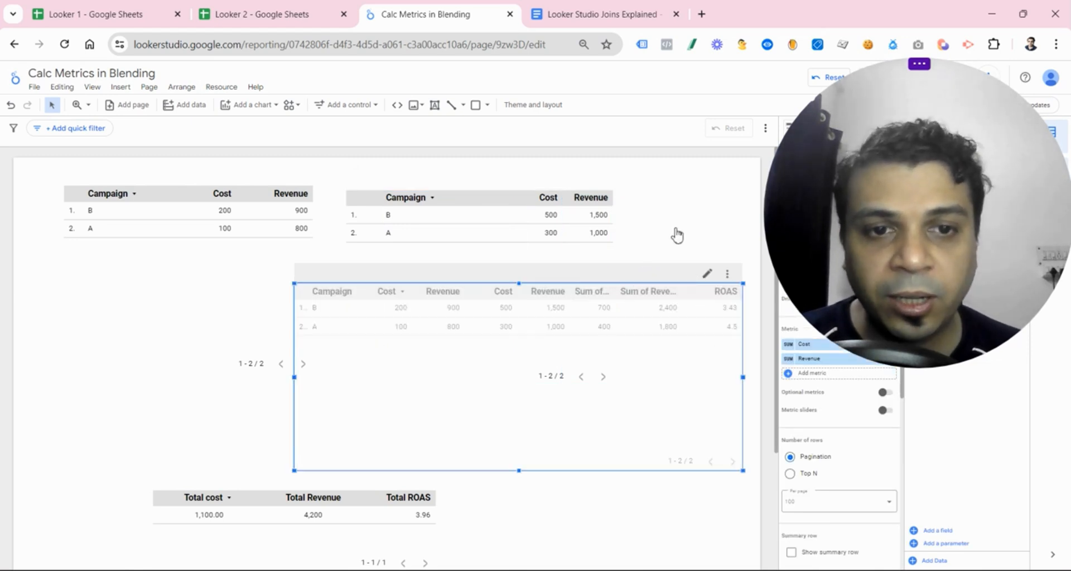
left_click_drag(604, 264, 608, 295)
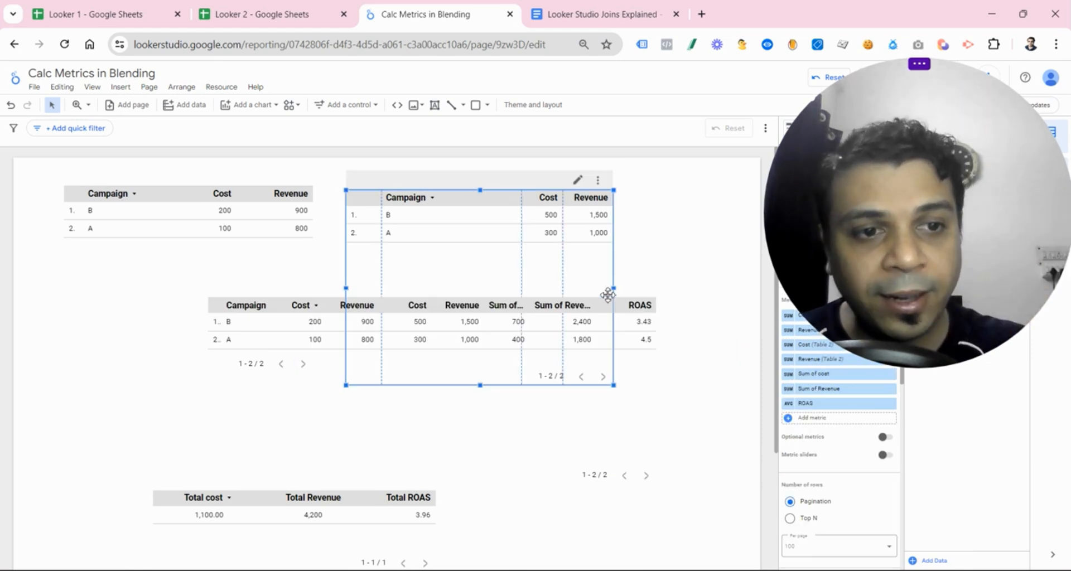
left_click(158, 343)
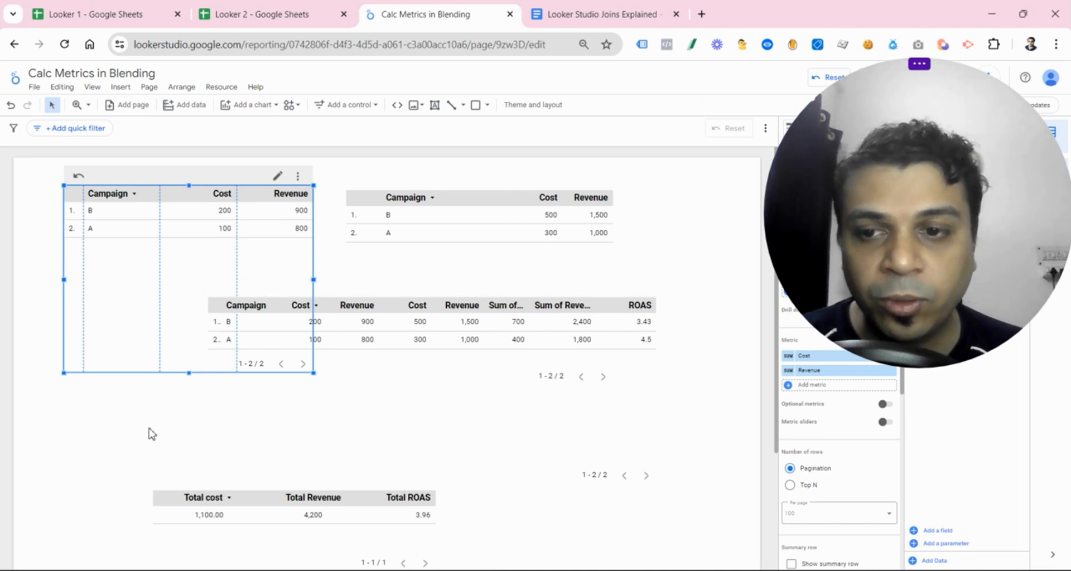
left_click_drag(270, 489, 363, 416)
left_click_drag(928, 240, 776, 229)
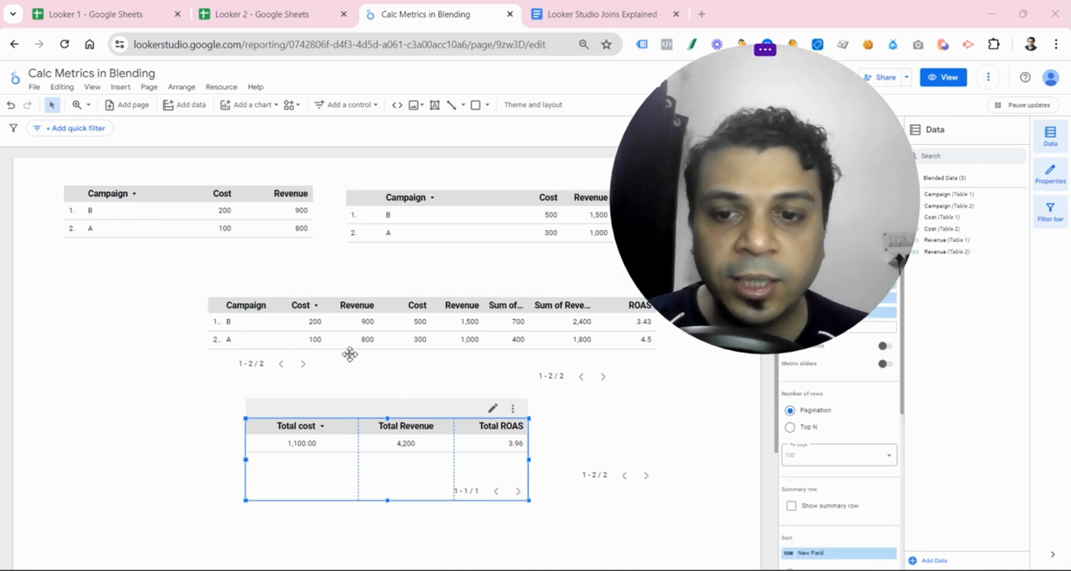
left_click_drag(459, 411, 461, 394)
left_click_drag(837, 256, 992, 273)
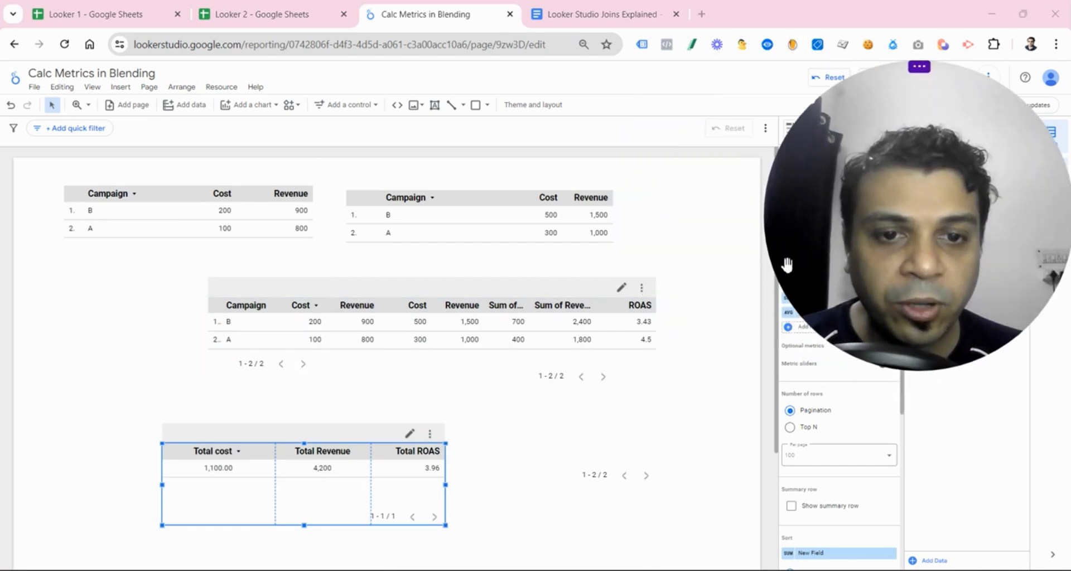
Show the summary row on the blended campaign table.
left_click(640, 294)
left_click_drag(883, 239, 250, 234)
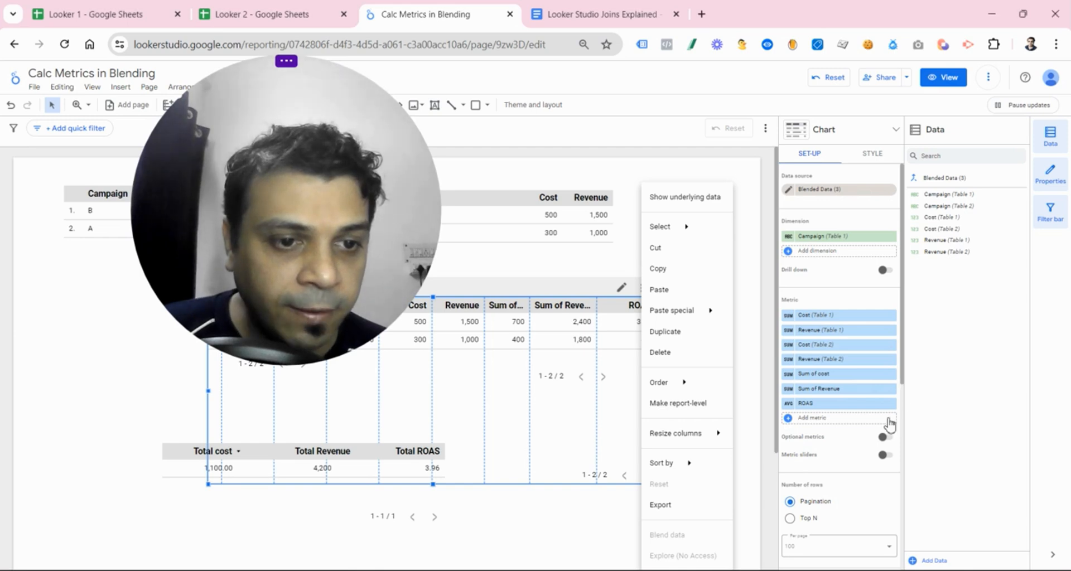
key("Escape")
scroll(867, 426, "down", 5)
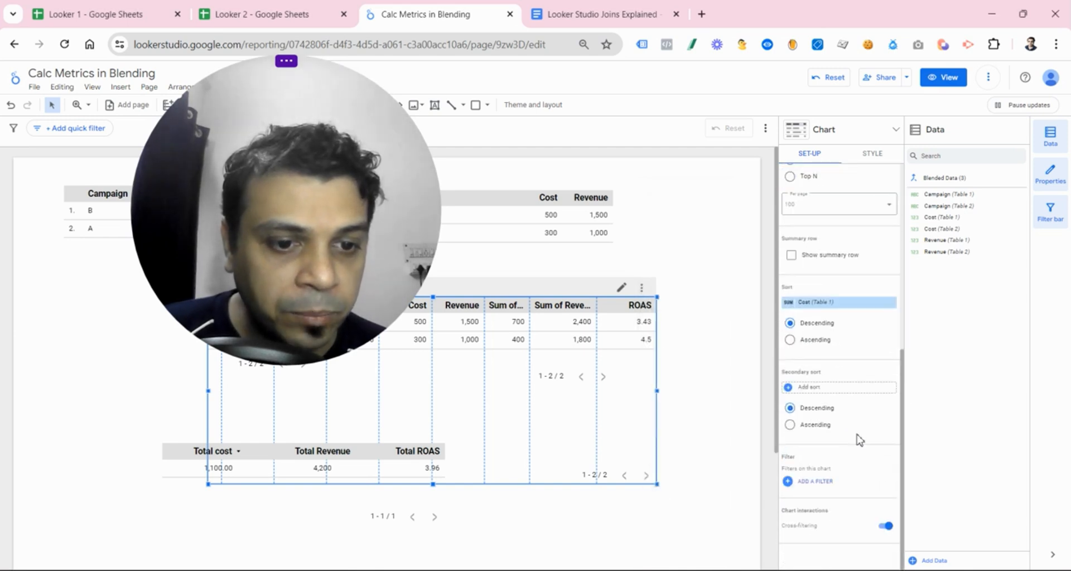
scroll(853, 425, "up", 2)
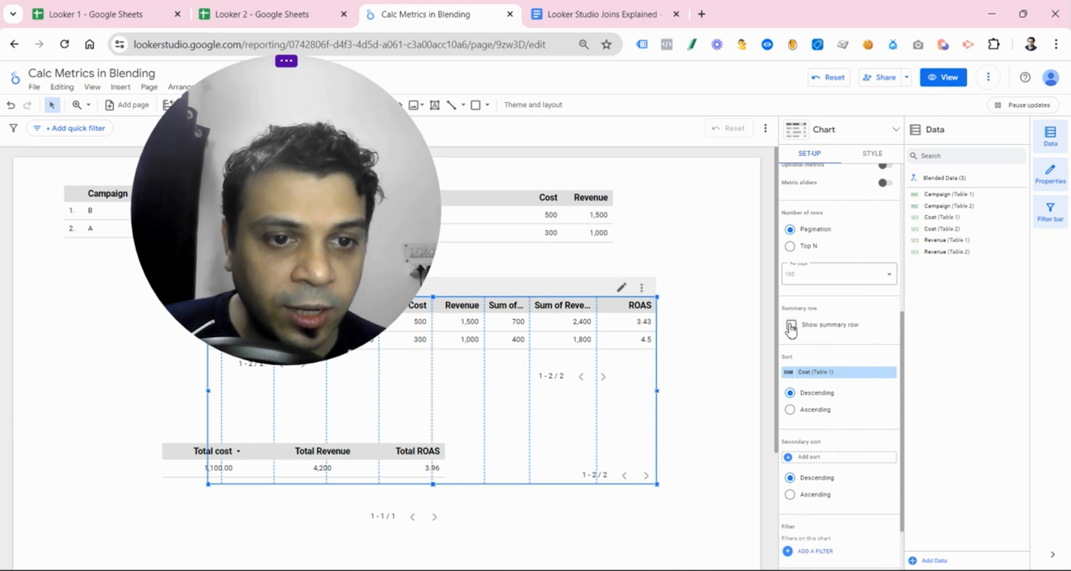
left_click(848, 325)
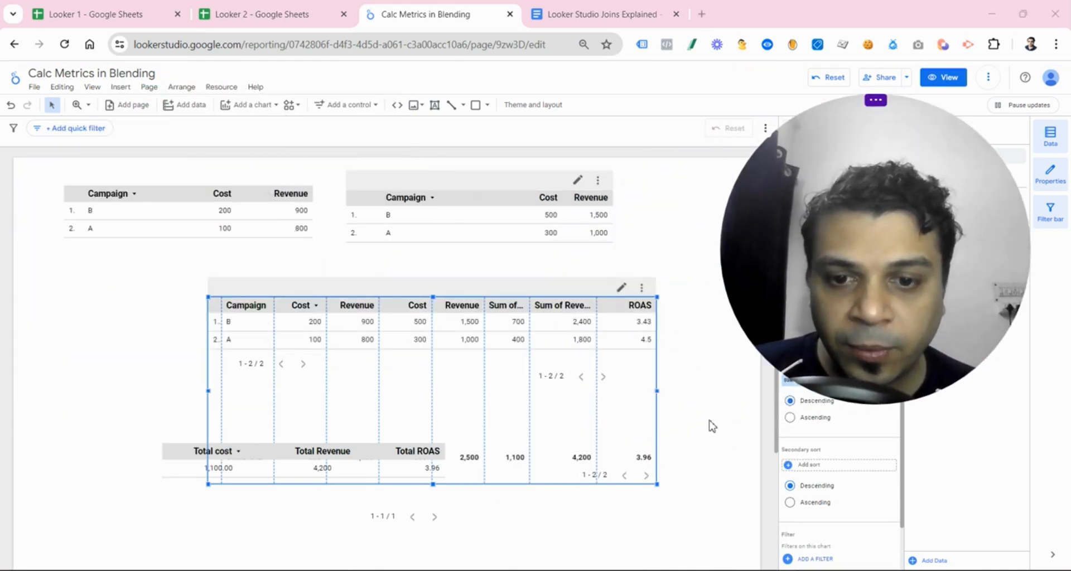
Shrink the blended table, place it directly under the source tables, and put the totals table just below its summary row.
left_click(178, 435)
left_click_drag(179, 435, 94, 498)
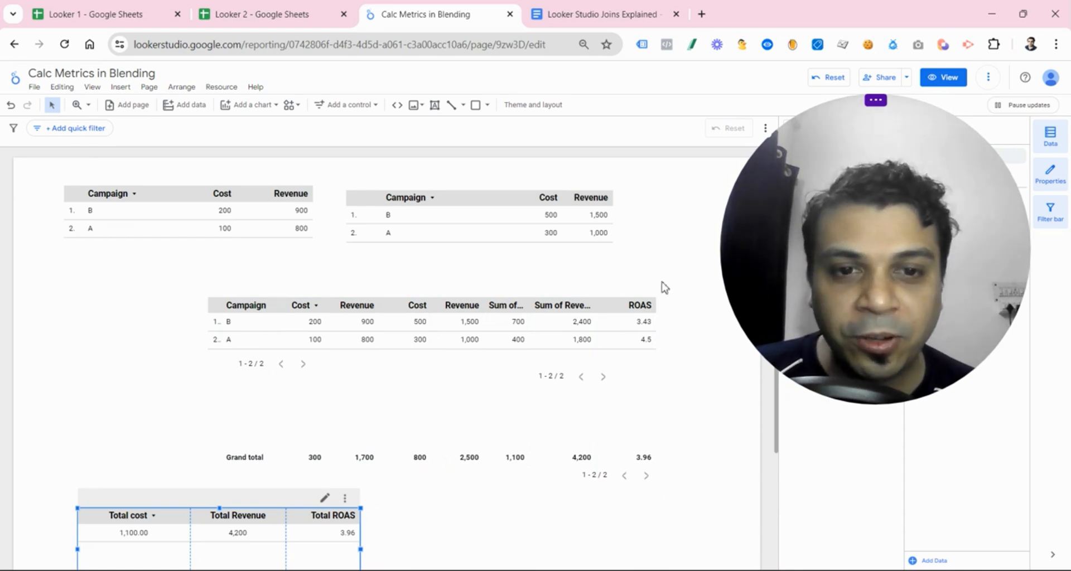
left_click_drag(596, 300, 550, 275)
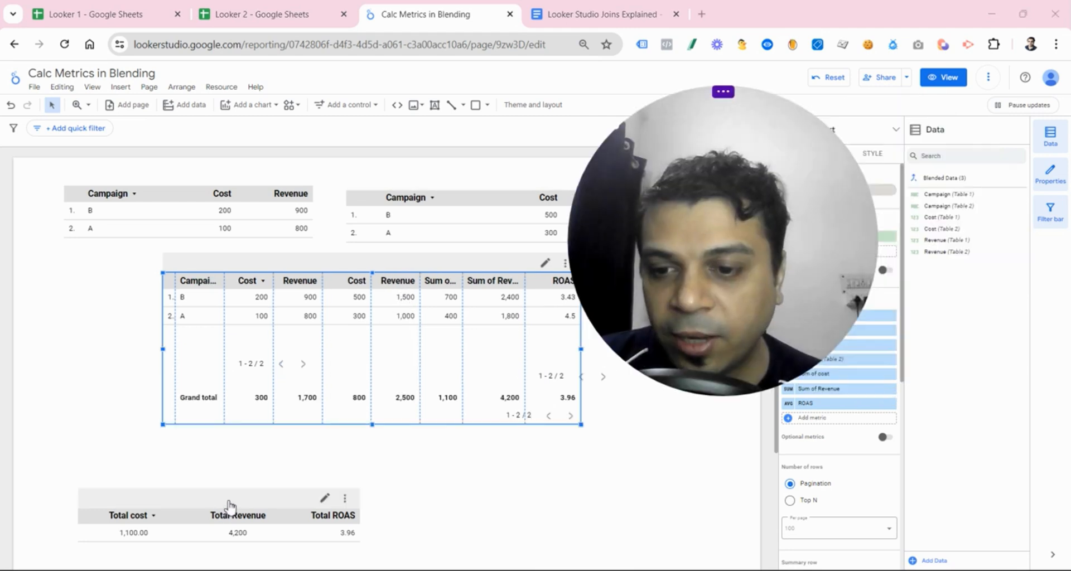
left_click_drag(229, 506, 364, 455)
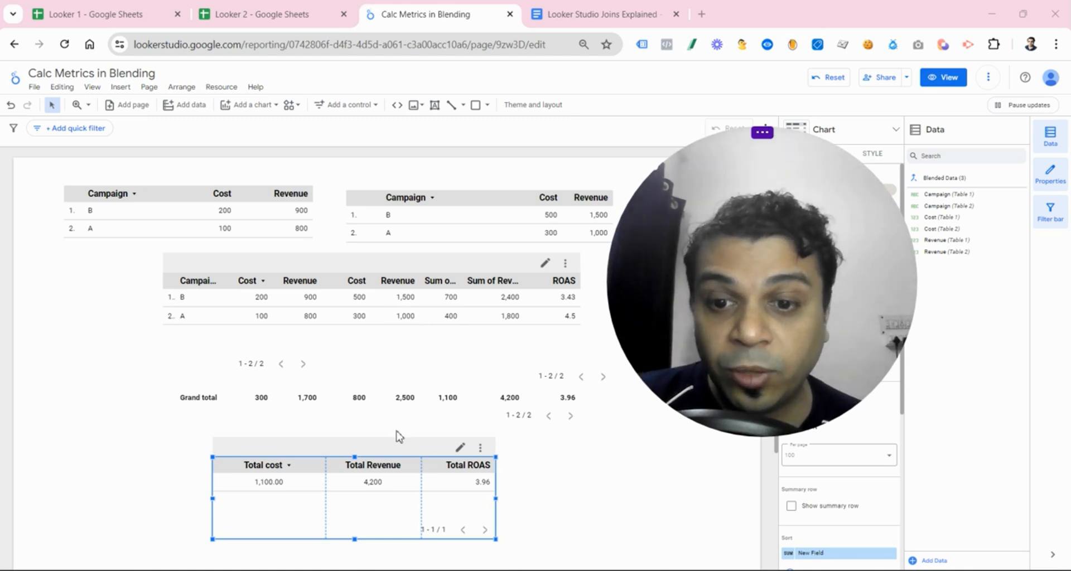
Move the Total cost, Total Revenue and Total ROAS table slightly up, closer to the blended table's grand total row.
left_click_drag(742, 304, 668, 222)
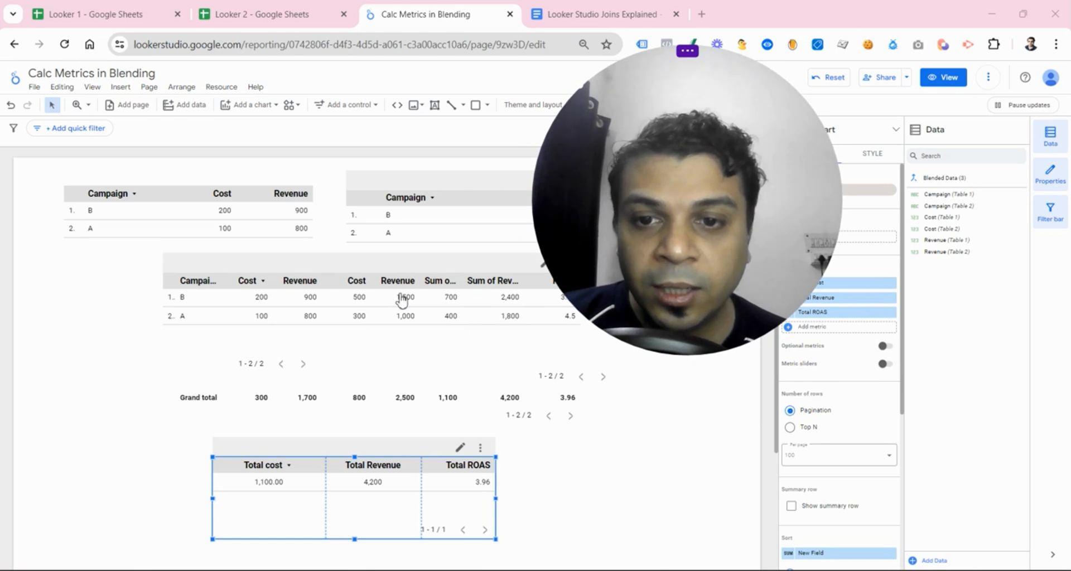
left_click_drag(387, 459, 405, 444)
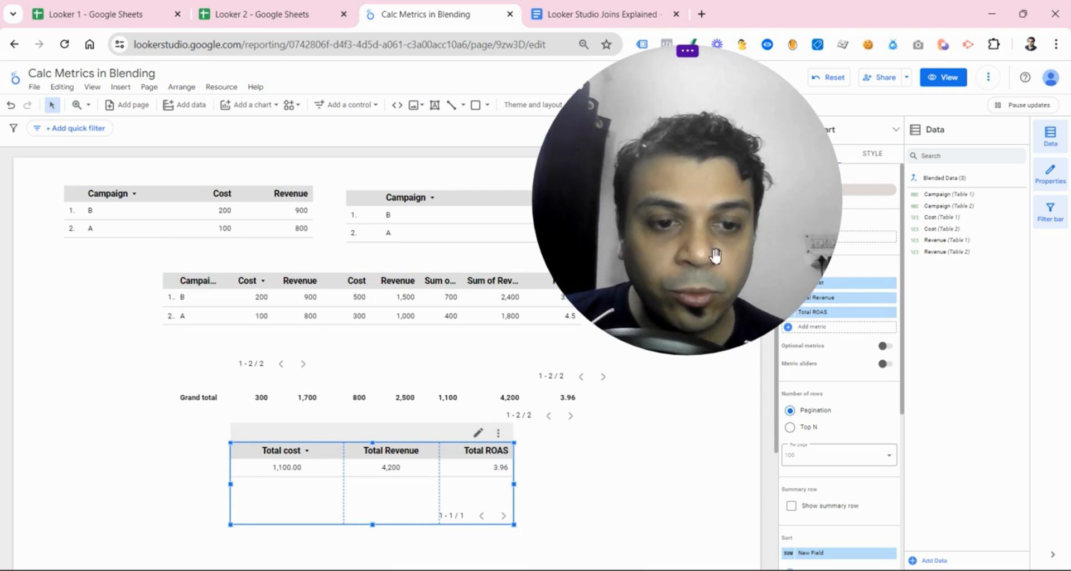
Review the full formula and aggregation of the Total ROAS metric, and leave the report with nothing selected.
left_click_drag(712, 257, 569, 261)
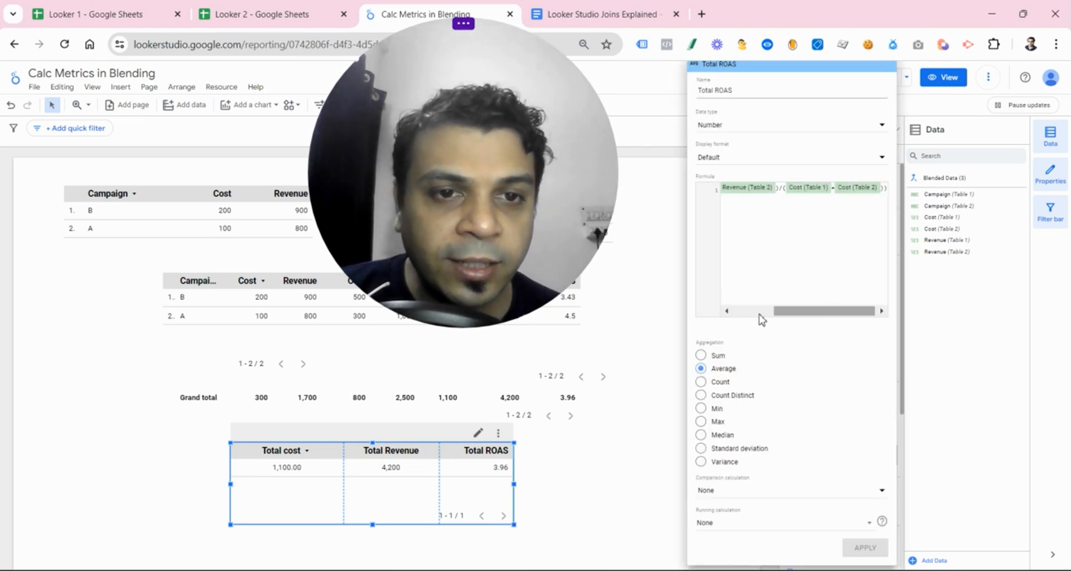
left_click_drag(844, 311, 736, 311)
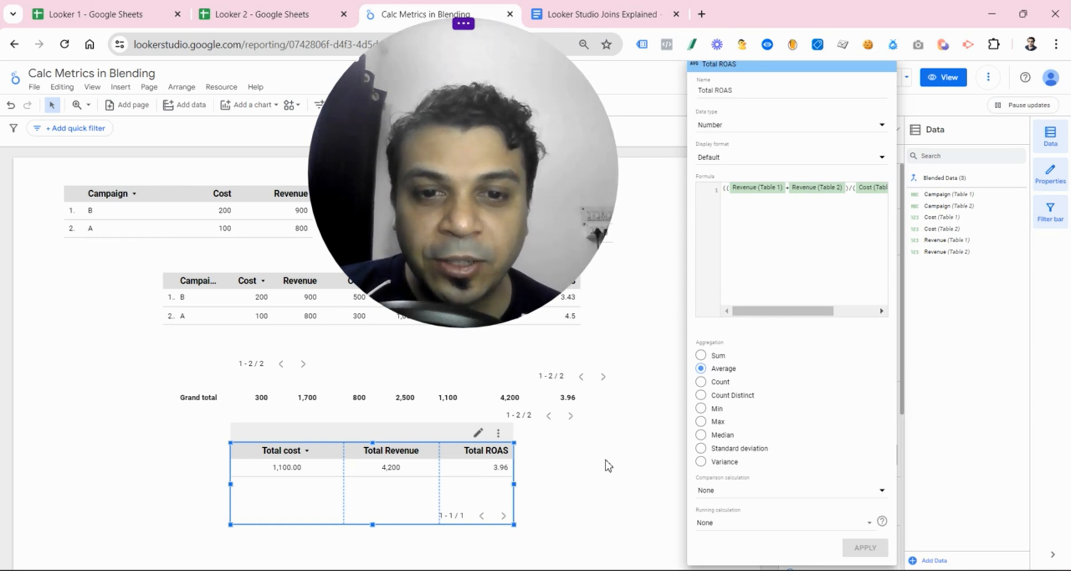
left_click(602, 434)
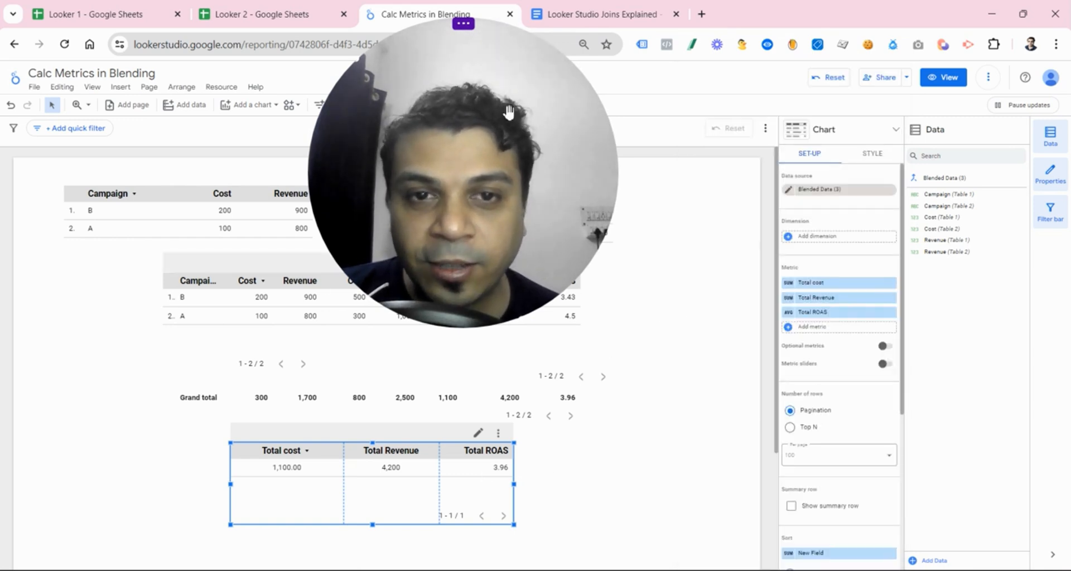
left_click_drag(509, 112, 839, 160)
left_click(240, 266)
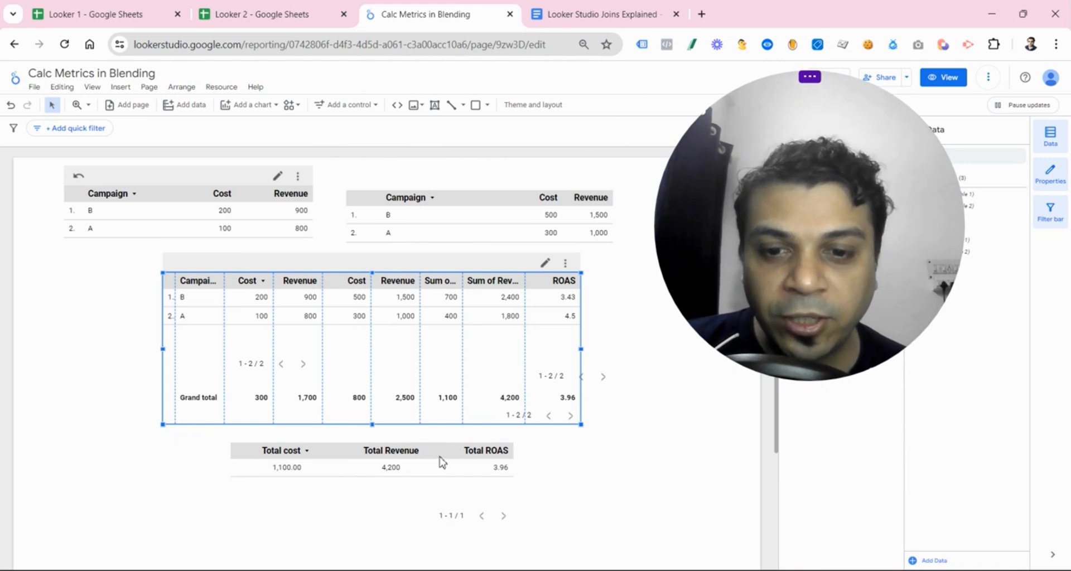
key("Escape")
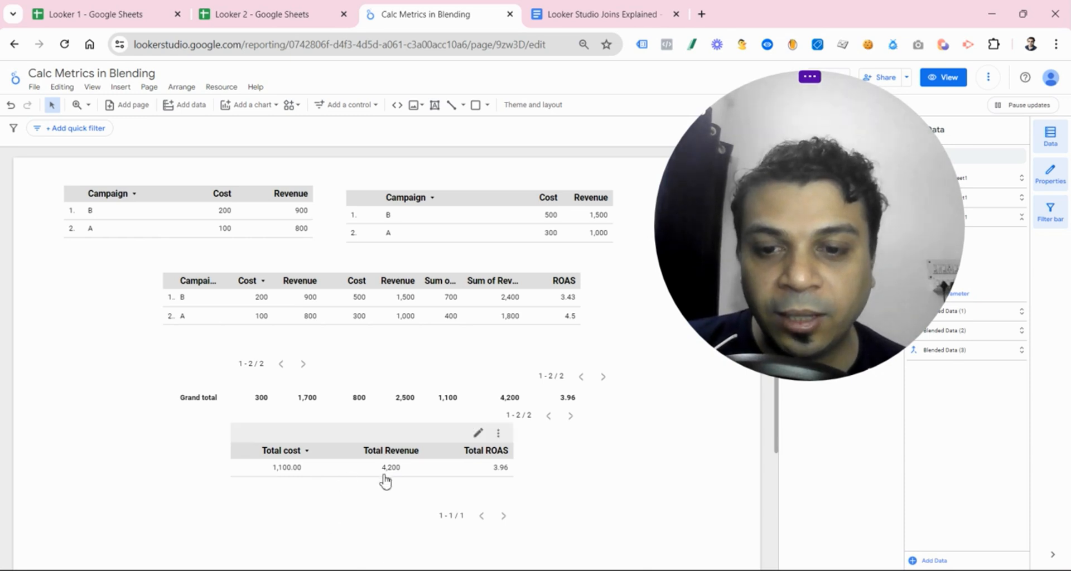
Switch to Calculator and divide 4200 by 1100 to check the overall ROAS, and return to the report.
left_click(592, 570)
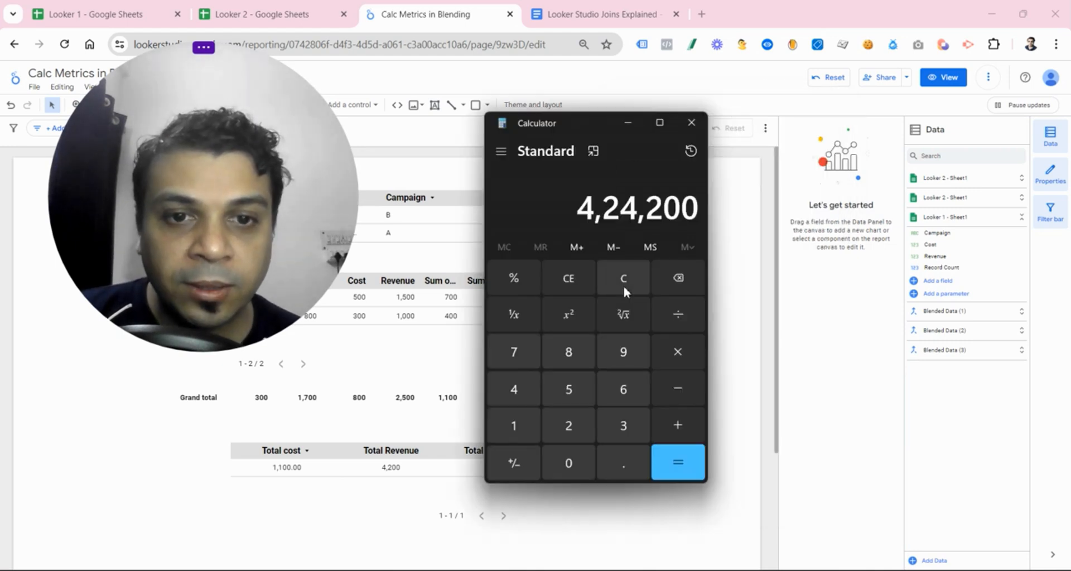
left_click(623, 280)
left_click(514, 389)
left_click(568, 426)
left_click(568, 463)
left_click(569, 463)
left_click(678, 314)
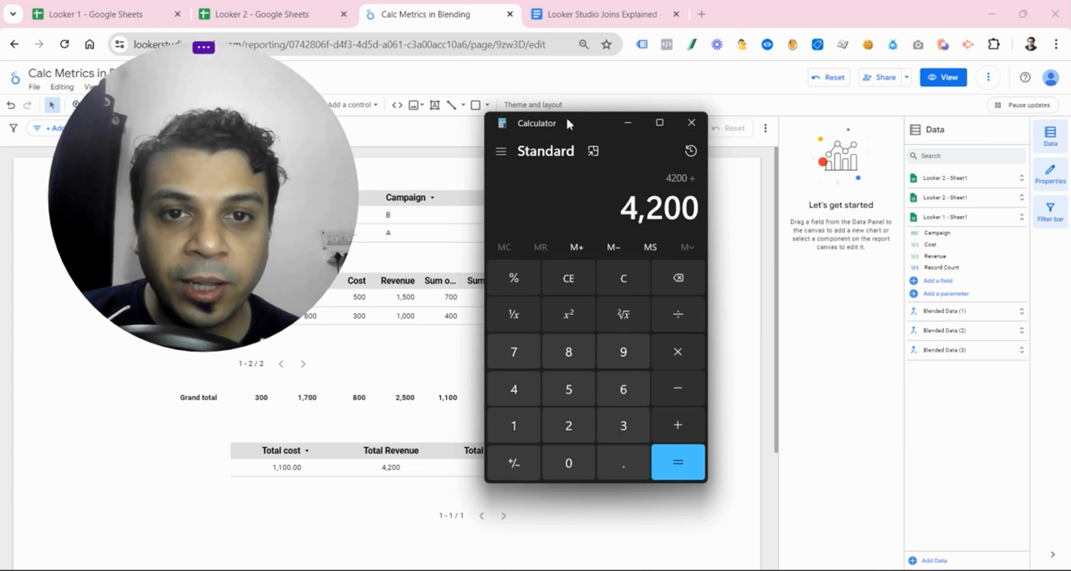
left_click_drag(569, 122, 665, 110)
left_click(611, 413)
left_click(611, 413)
left_click(665, 450)
left_click(665, 451)
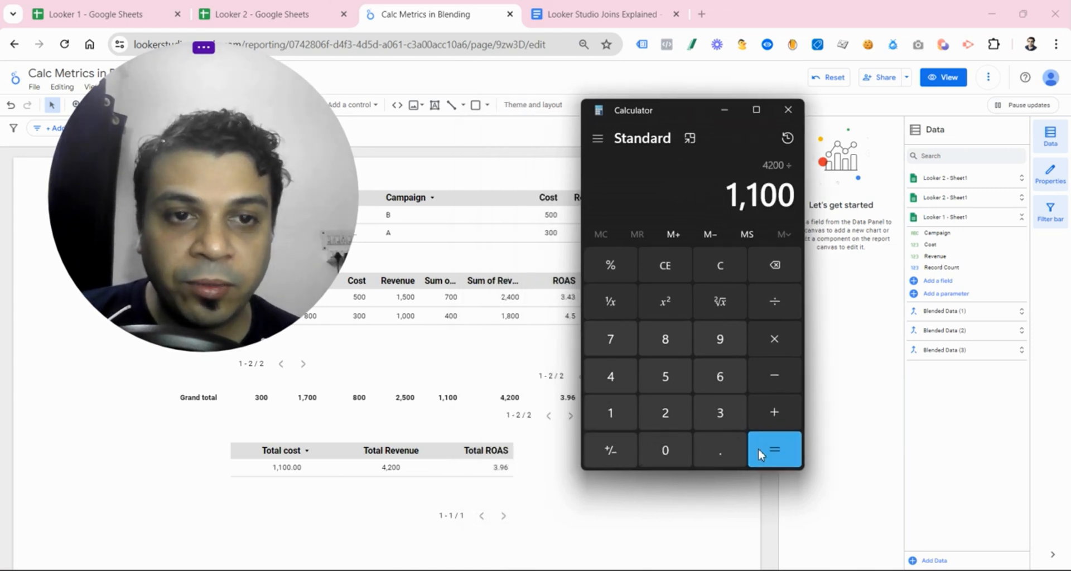
left_click(758, 451)
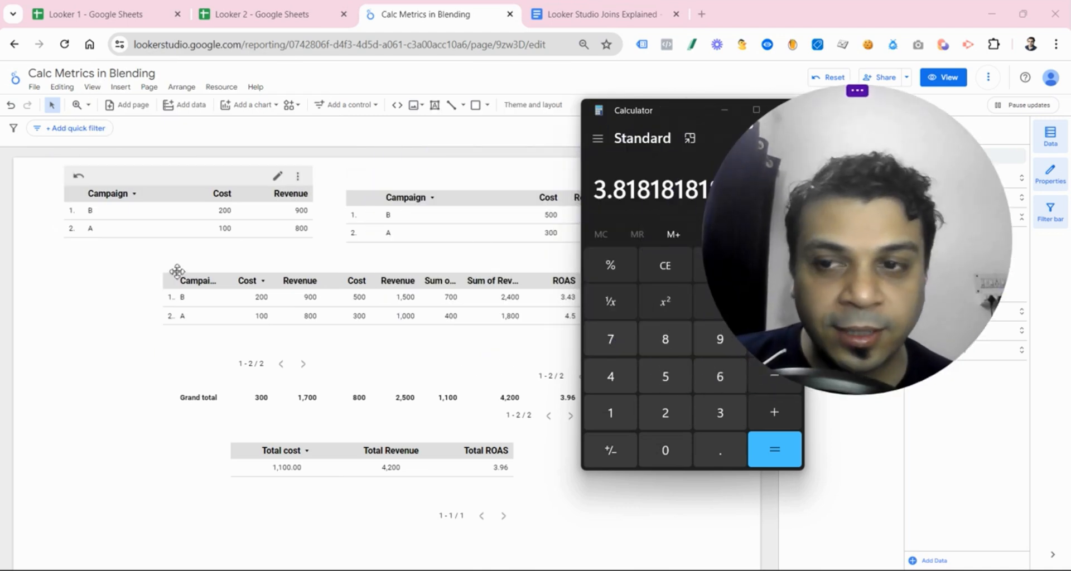
left_click(94, 452)
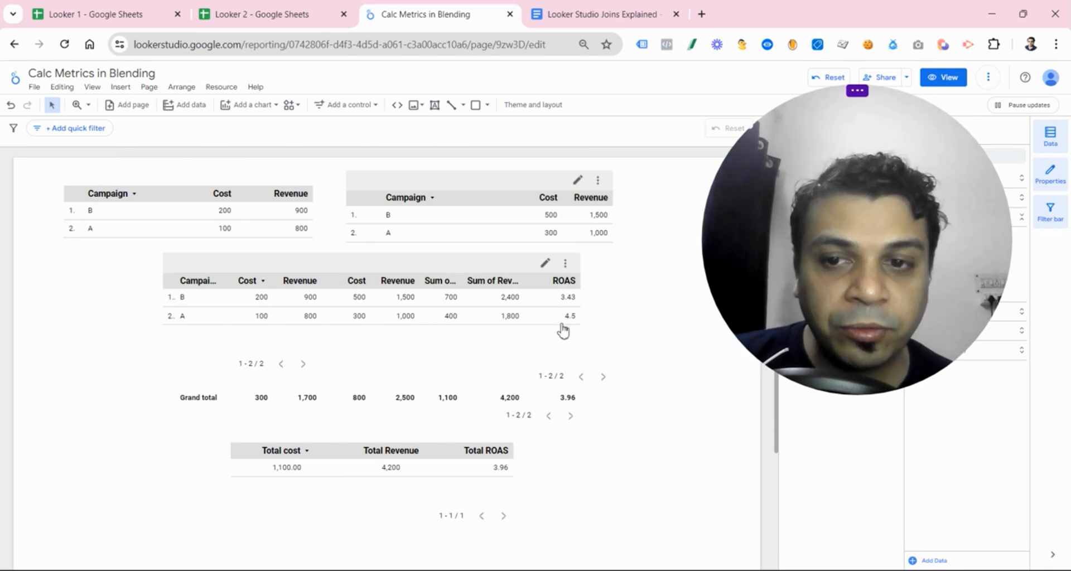
Compare the campaign cost and revenue rows in the Looker 1 and Looker 2 source sheets, and return to the report.
left_click_drag(897, 201, 834, 173)
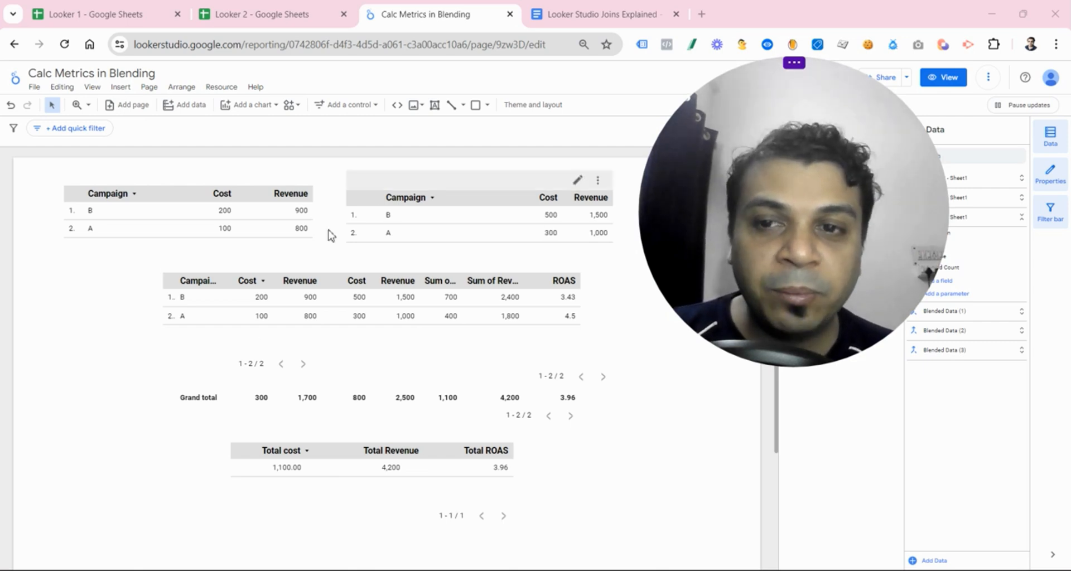
left_click(107, 13)
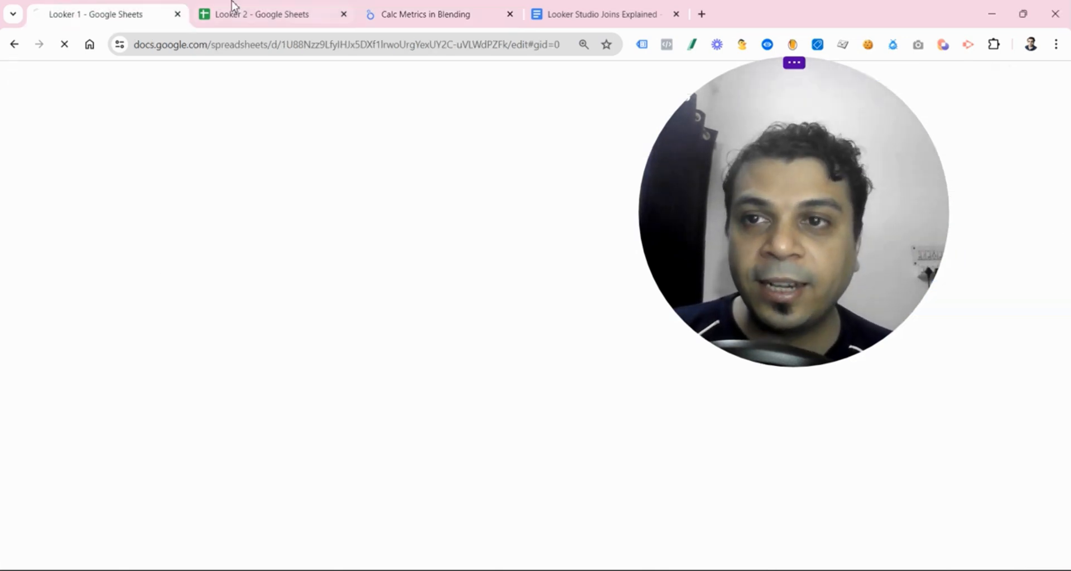
left_click(247, 7)
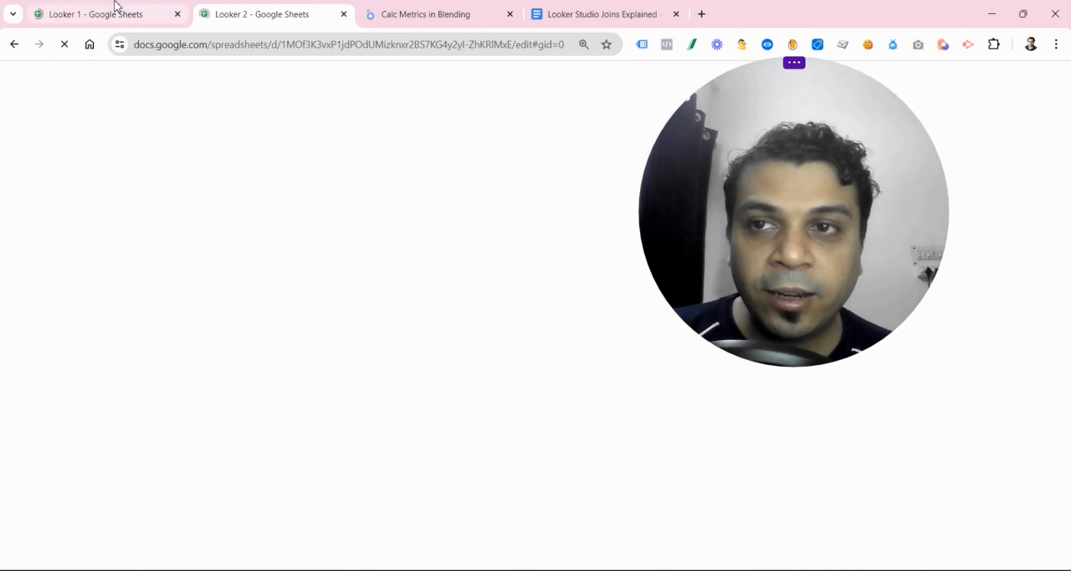
left_click(115, 7)
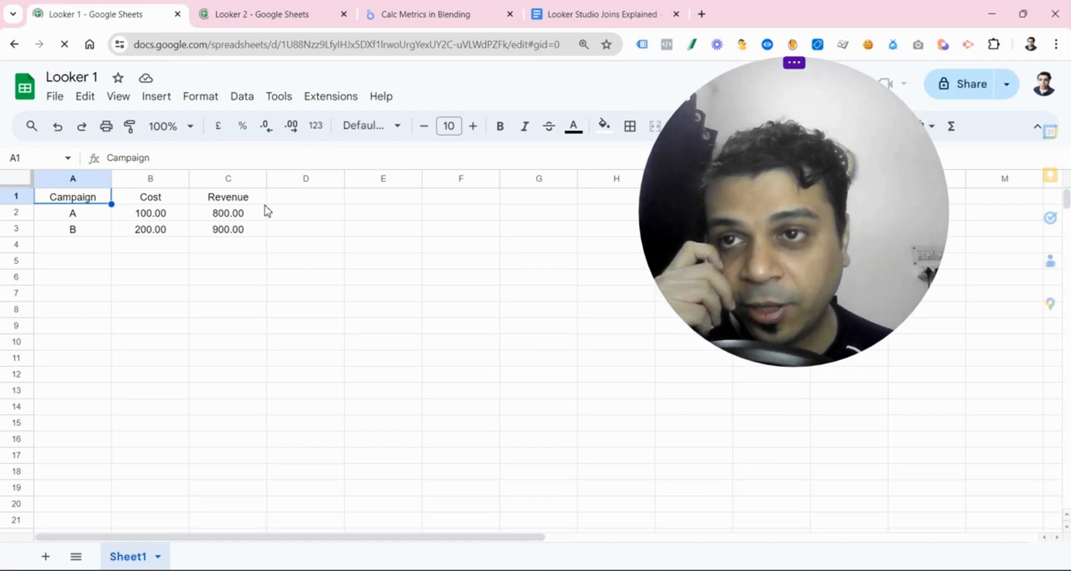
left_click(235, 5)
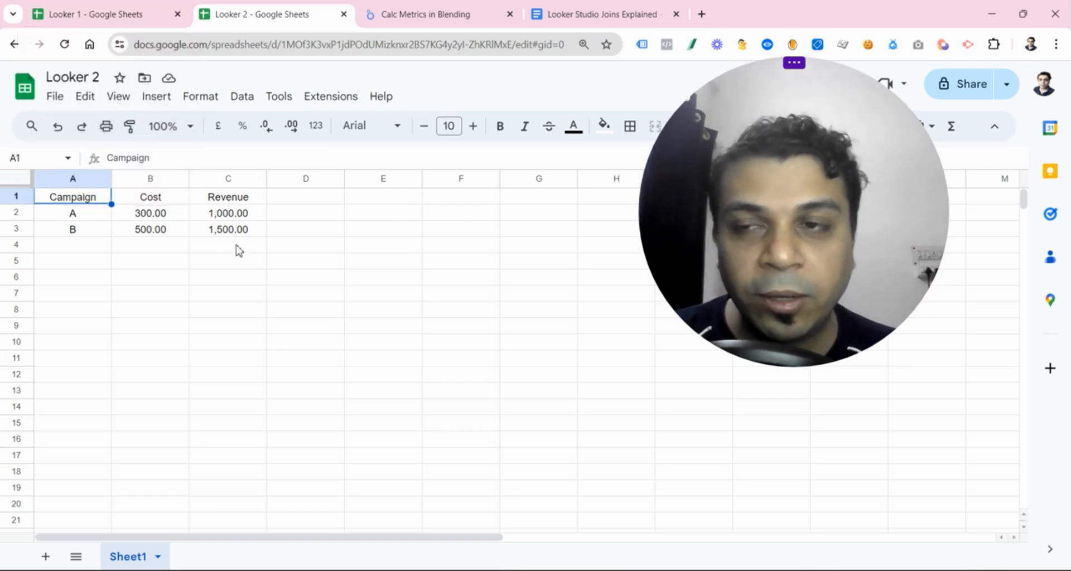
left_click(141, 10)
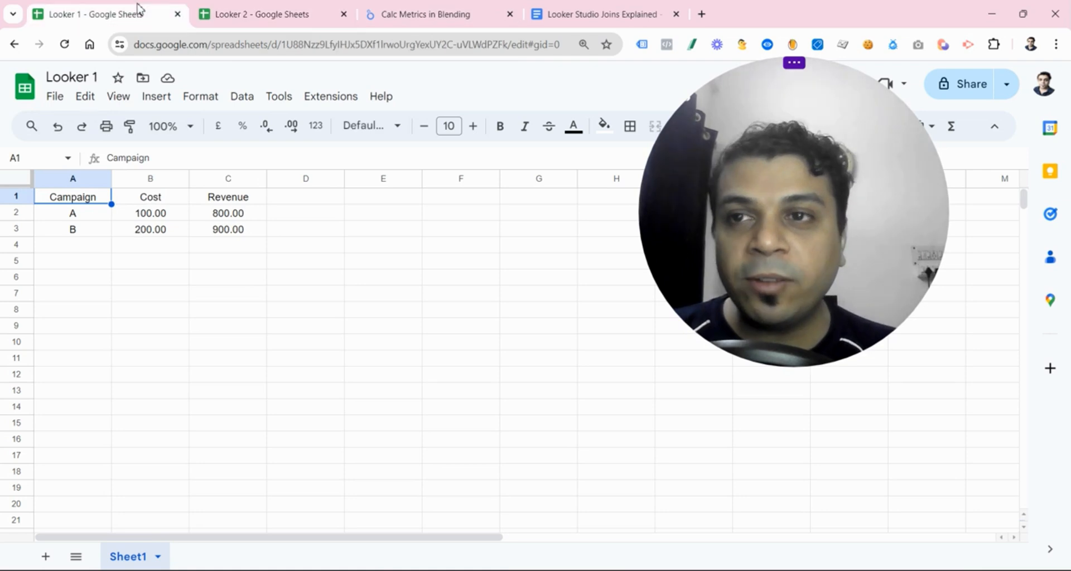
left_click(254, 9)
left_click(407, 11)
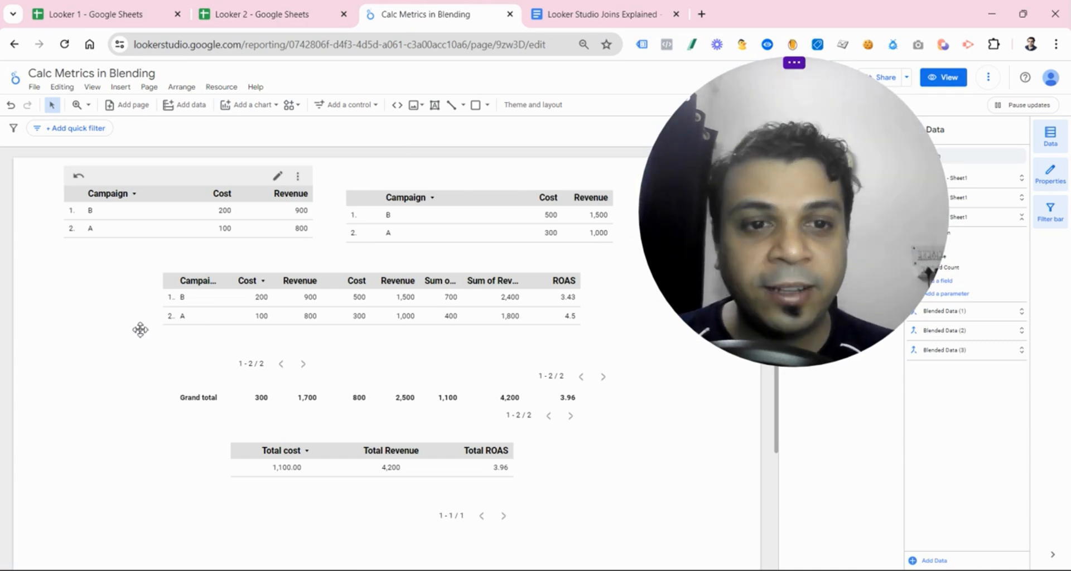
left_click_drag(779, 218, 747, 180)
left_click_drag(713, 136, 719, 193)
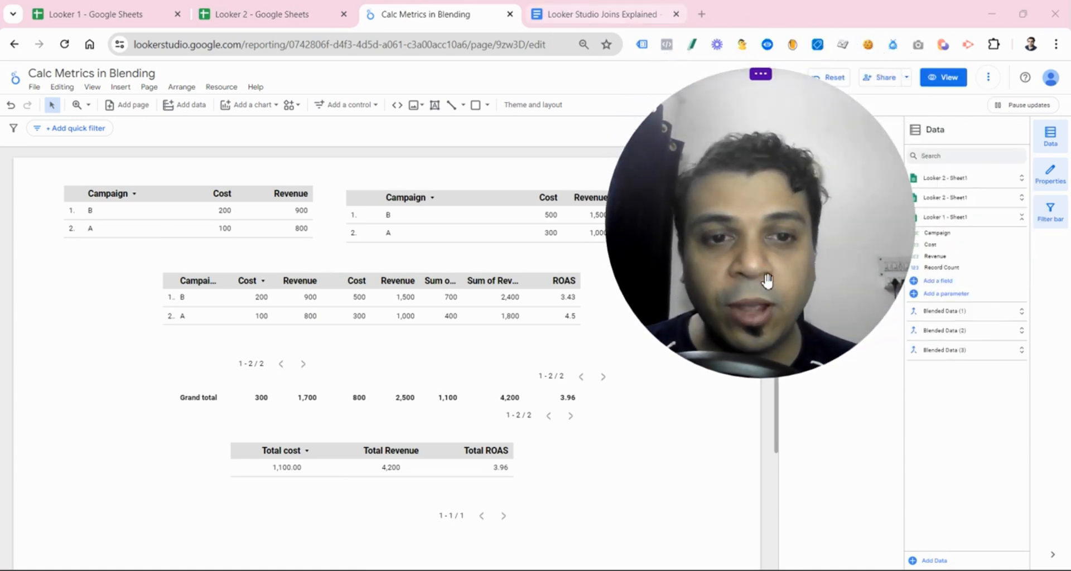